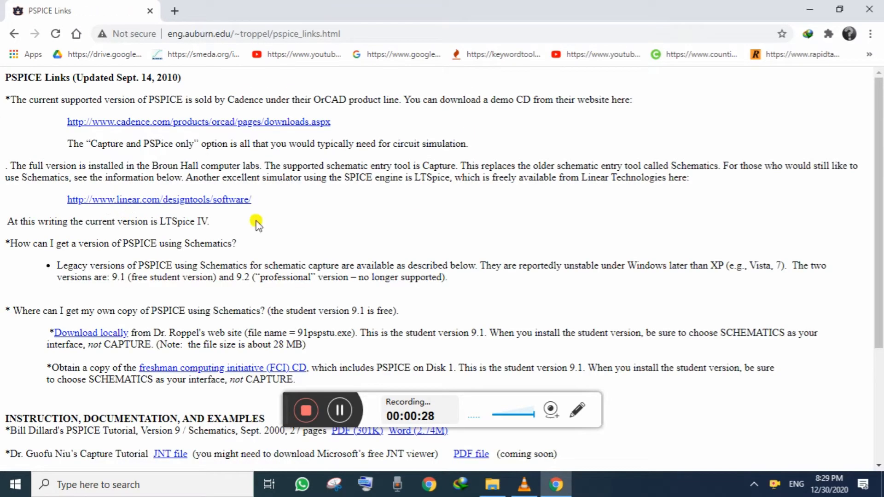
{"action": "left_click", "coordinate": [341, 410]}
{"action": "left_click", "coordinate": [342, 408]}
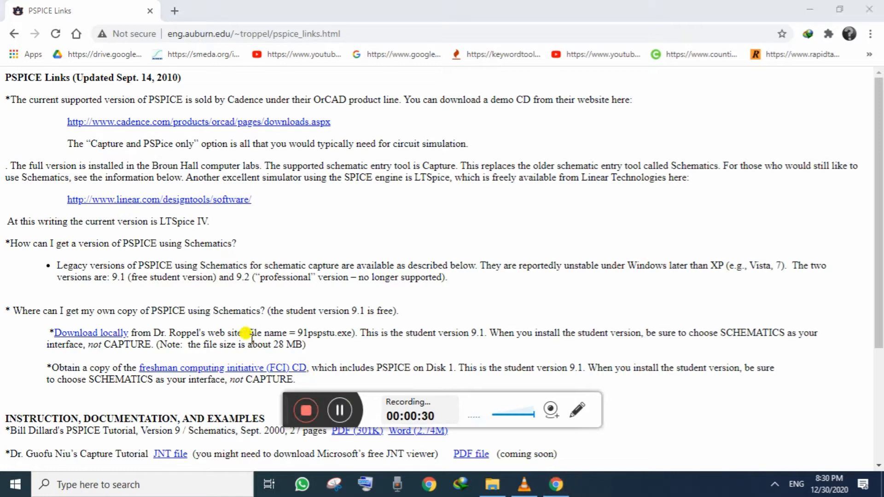
- Download the PSPICE student version 9.1 installer 91pspstu.exe to the Desktop and minimize the browser
{"action": "left_click", "coordinate": [108, 328]}
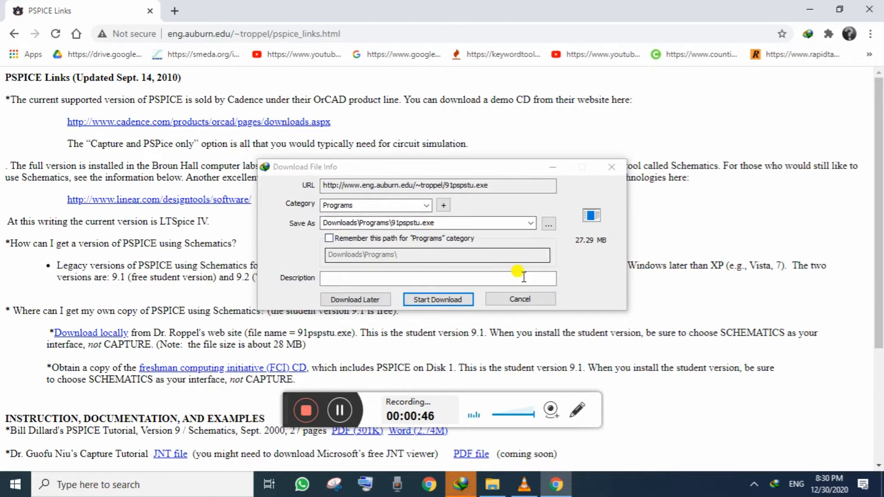
{"action": "left_click", "coordinate": [549, 225]}
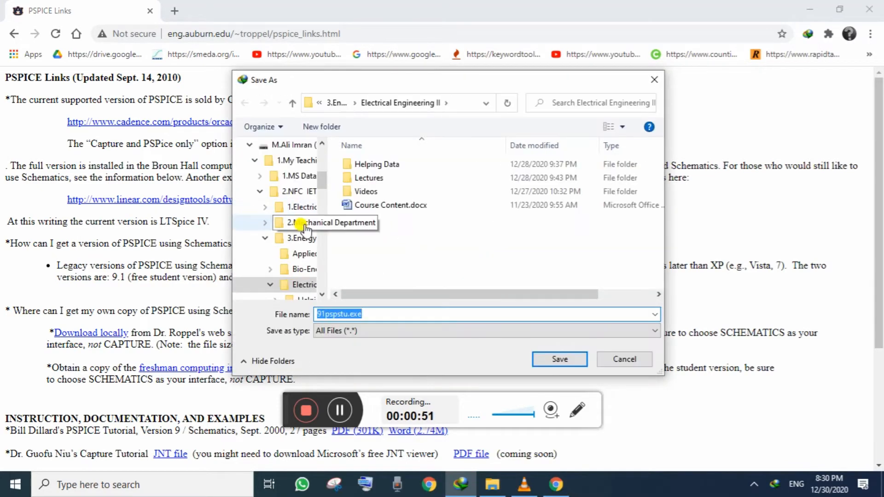
{"action": "scroll", "coordinate": [285, 223], "scroll_direction": "up", "scroll_amount": 6}
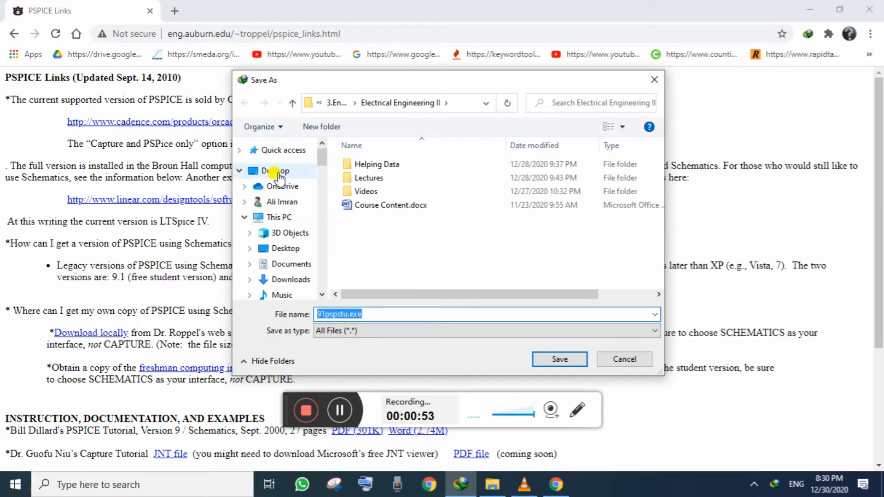
{"action": "left_click", "coordinate": [276, 171]}
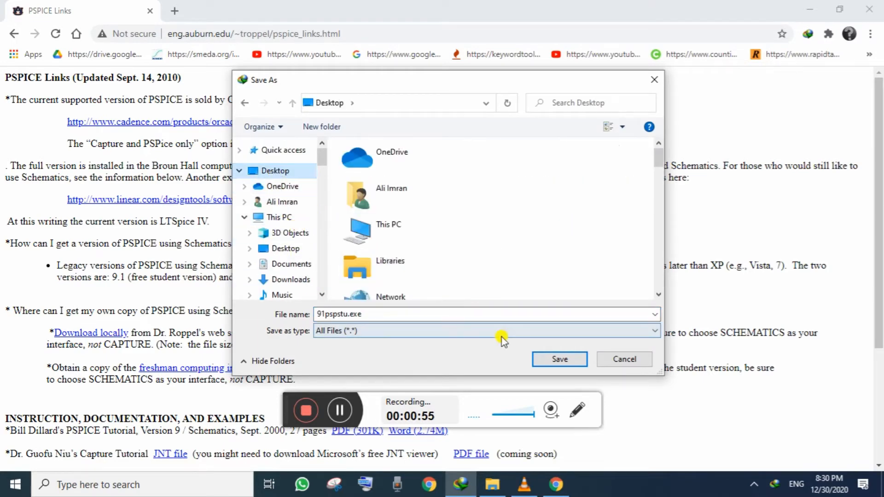
{"action": "left_click", "coordinate": [558, 361]}
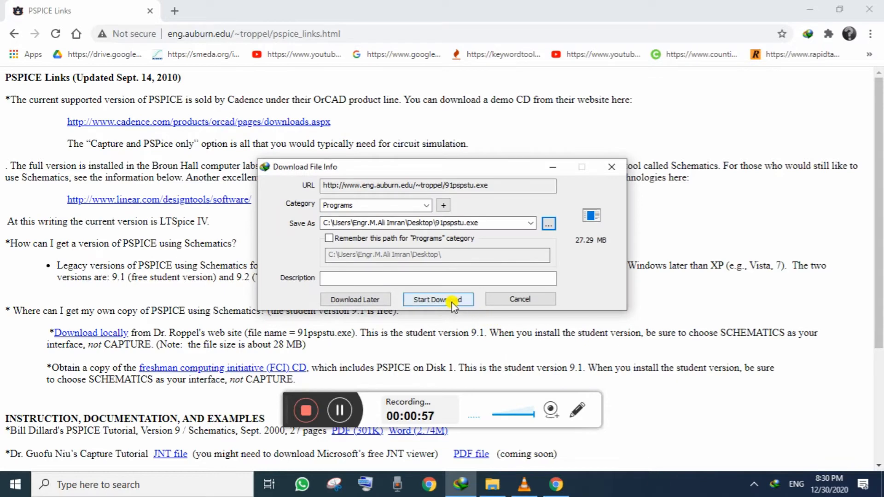
{"action": "left_click", "coordinate": [452, 302]}
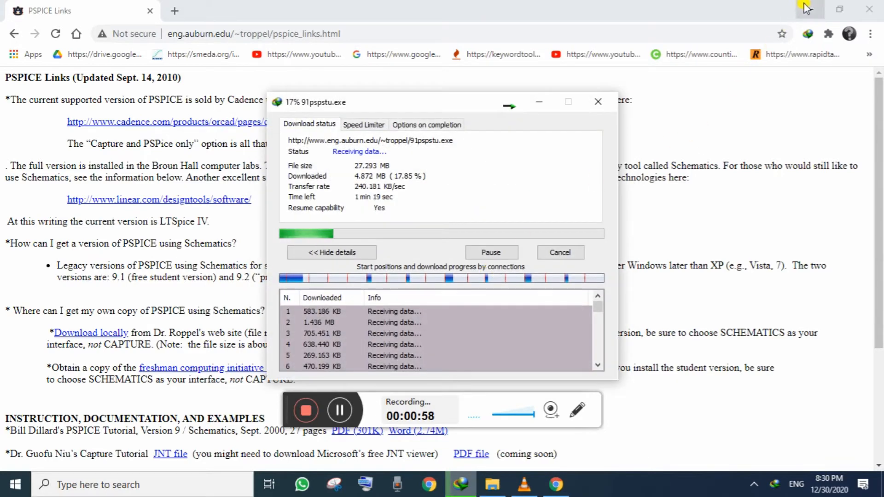
{"action": "left_click", "coordinate": [806, 8]}
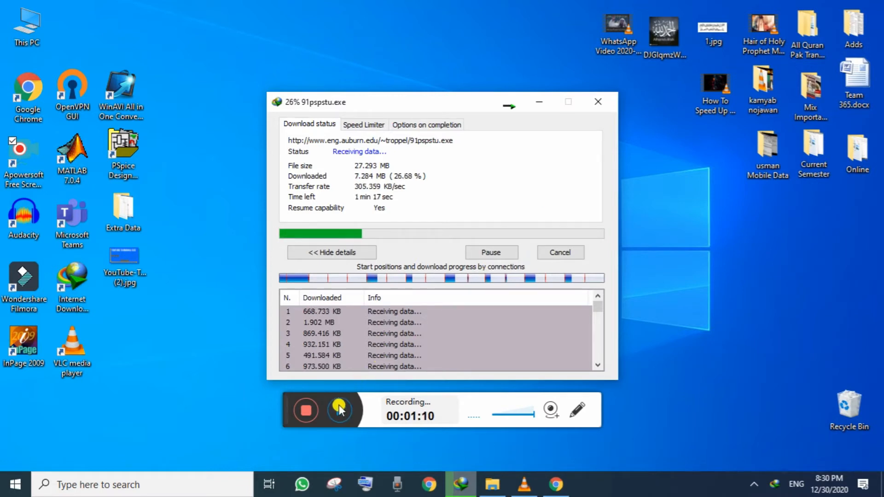
{"action": "left_click", "coordinate": [341, 408]}
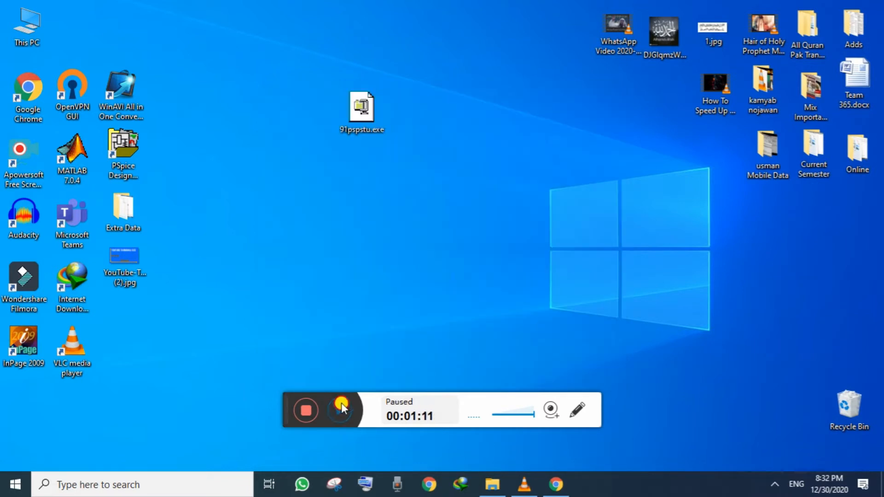
{"action": "left_click", "coordinate": [340, 407]}
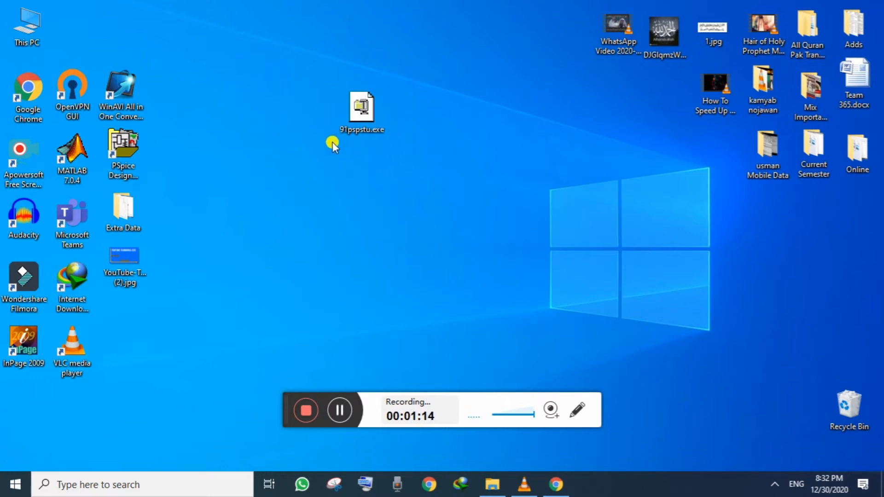
- Create a folder with the default name New folder on the desktop and move 91pspstu.exe into it
{"action": "right_click", "coordinate": [306, 133]}
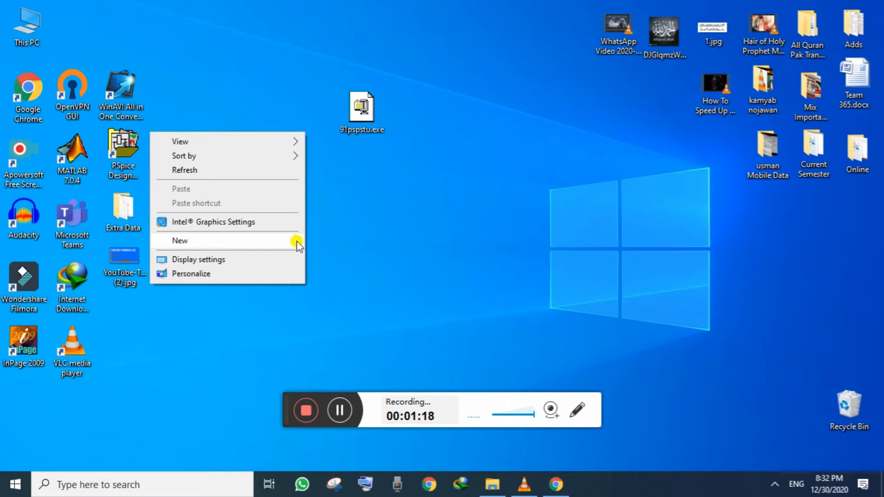
{"action": "mouse_move", "coordinate": [292, 246]}
{"action": "left_click", "coordinate": [316, 240]}
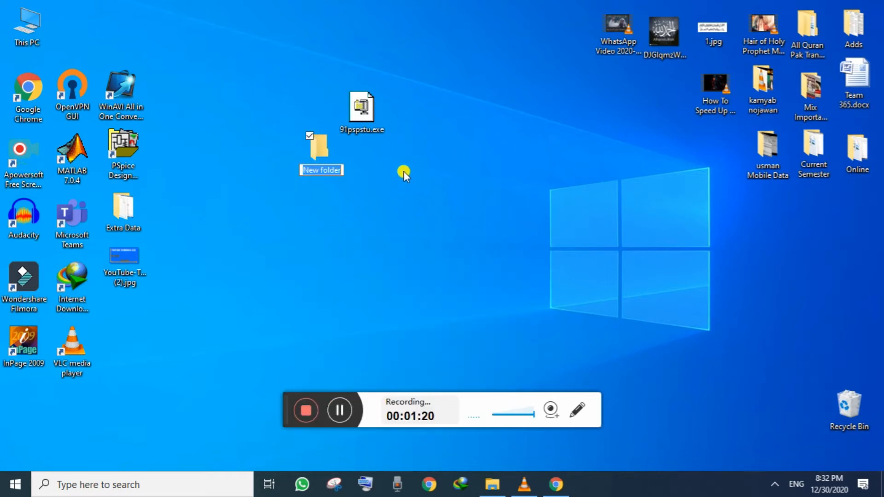
{"action": "key", "text": "Return"}
{"action": "left_click_drag", "start_coordinate": [363, 106], "coordinate": [329, 153]}
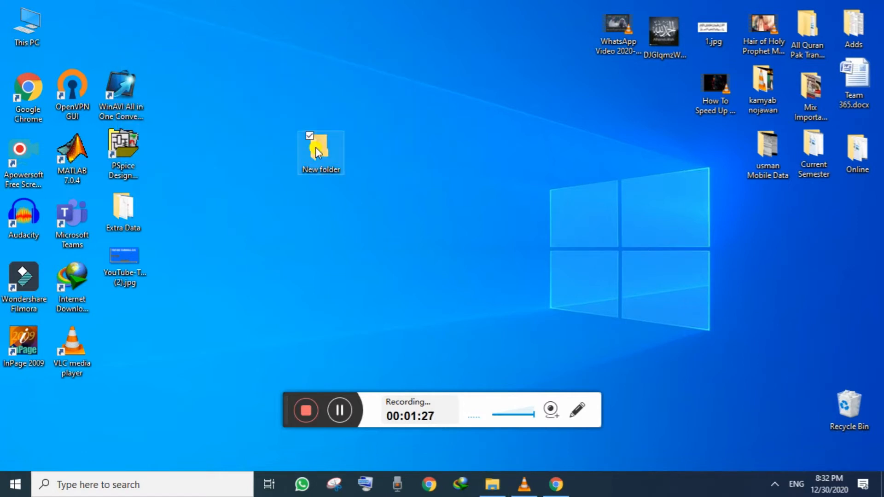
- Open New folder and launch the 91pspstu.exe self-extractor
{"action": "double_click", "coordinate": [315, 147]}
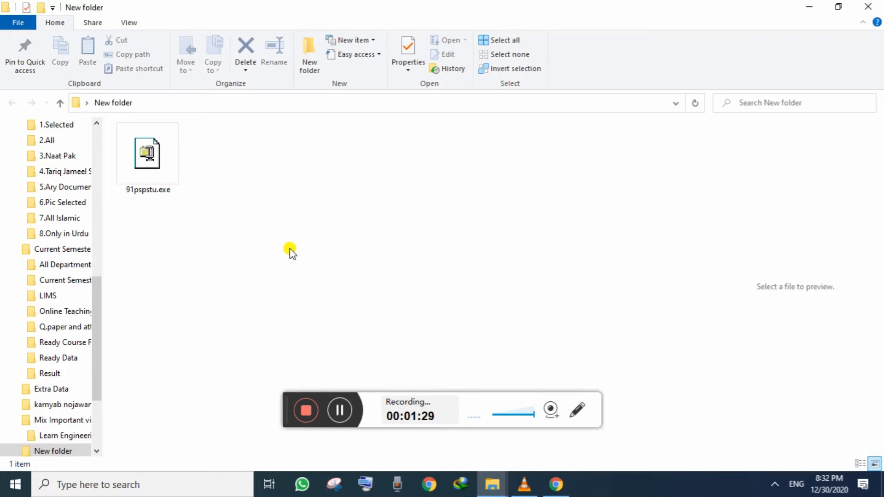
{"action": "left_click", "coordinate": [165, 154]}
{"action": "right_click", "coordinate": [164, 154]}
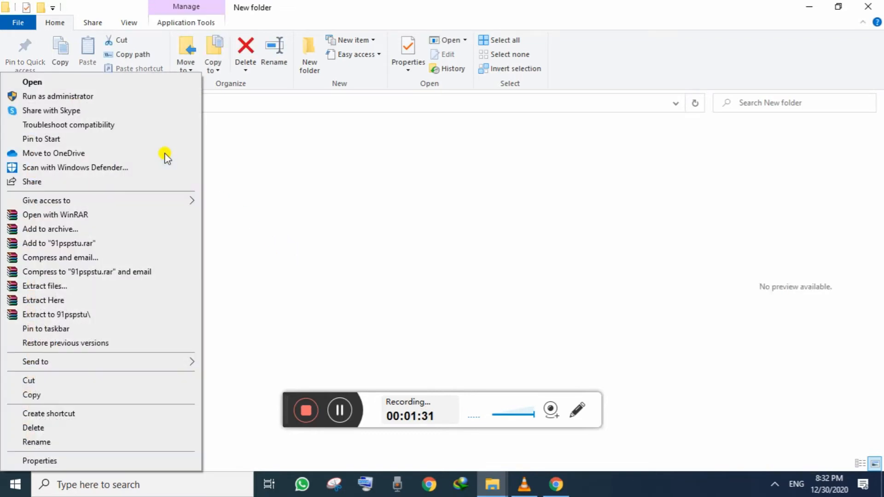
{"action": "left_click", "coordinate": [106, 85]}
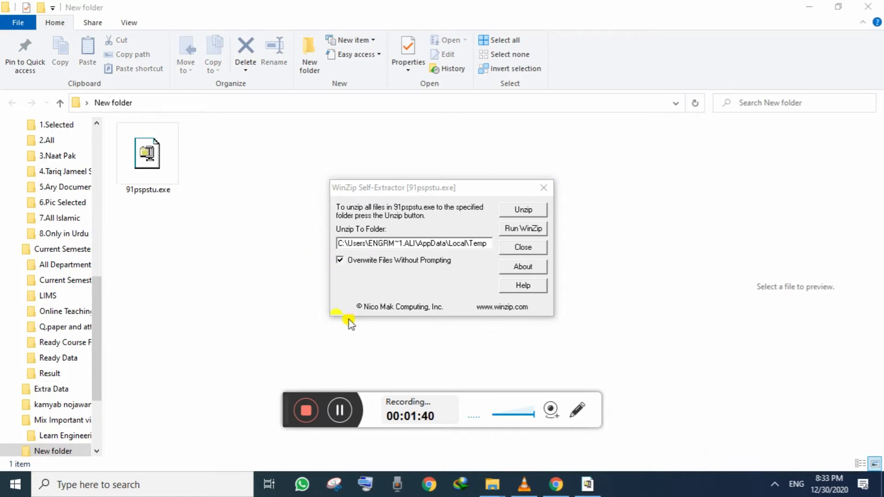
{"action": "left_click", "coordinate": [383, 187]}
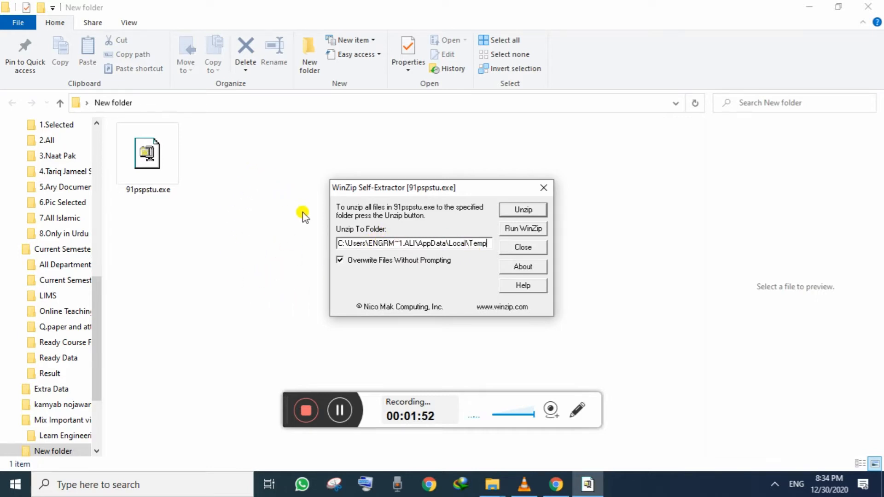
- Copy the full path of the desktop's New folder from File Explorer
{"action": "left_click", "coordinate": [271, 199]}
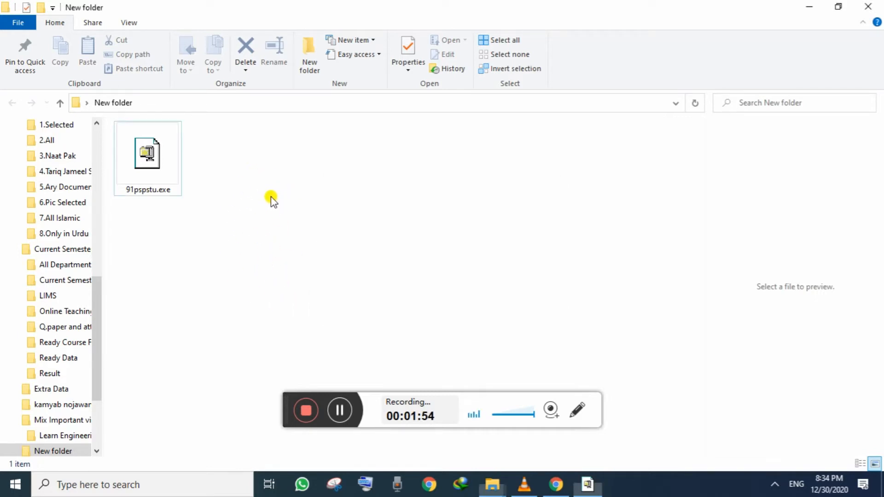
{"action": "left_click", "coordinate": [157, 101]}
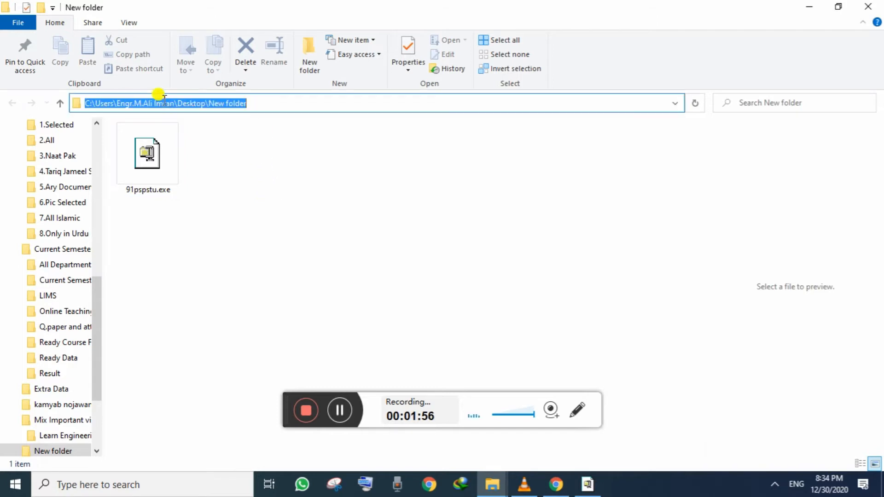
{"action": "right_click", "coordinate": [192, 98]}
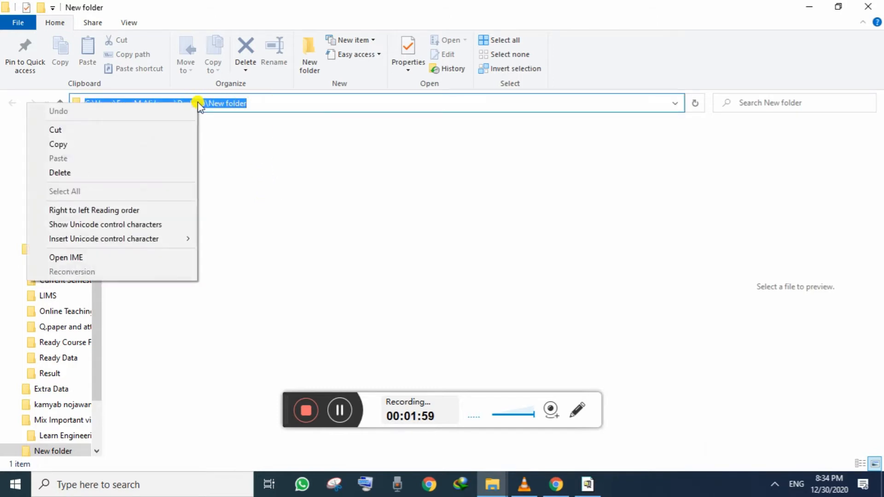
{"action": "left_click", "coordinate": [164, 139]}
- Replace the self-extractor's unzip destination with the copied path of the desktop's New folder
{"action": "left_click", "coordinate": [587, 484]}
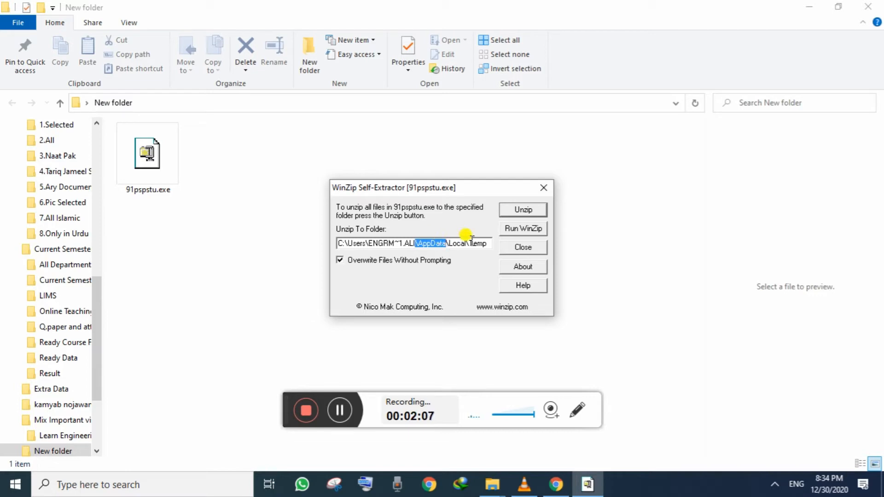
{"action": "left_click_drag", "start_coordinate": [482, 244], "coordinate": [322, 230]}
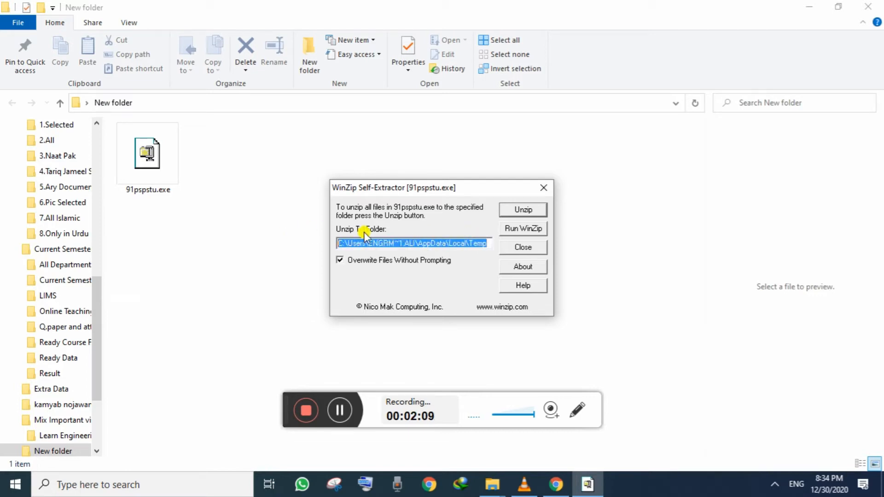
{"action": "key", "text": "BackSpace"}
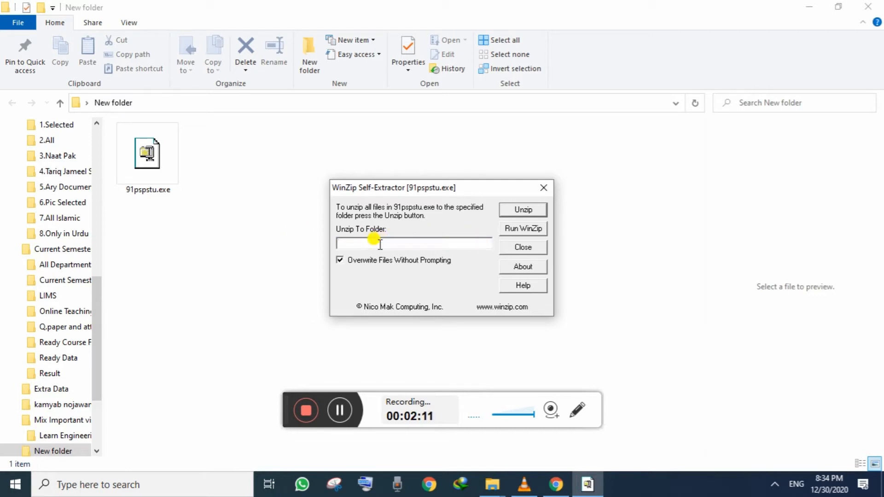
{"action": "right_click", "coordinate": [378, 244]}
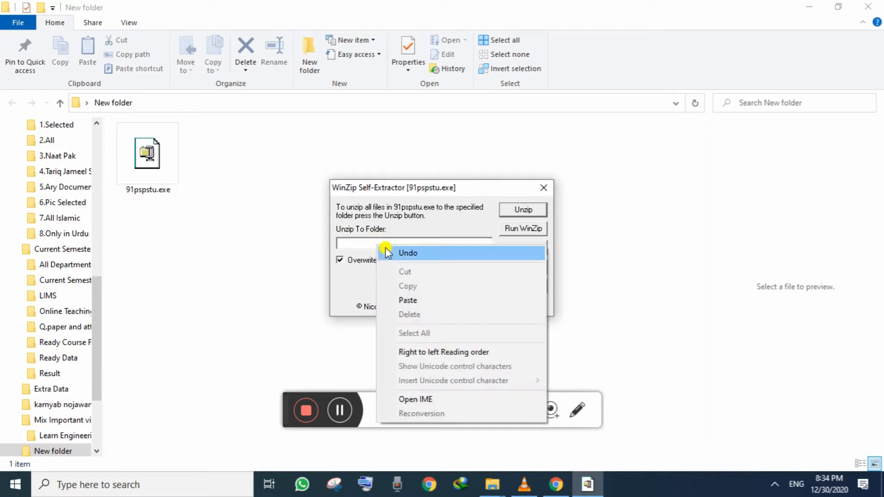
{"action": "left_click", "coordinate": [418, 298]}
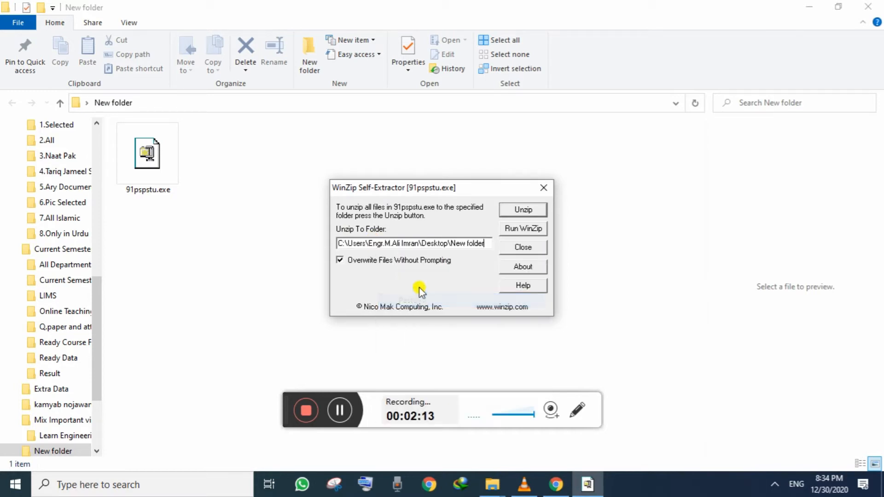
- Unzip all the installer files into New folder and close the WinZip Self-Extractor
{"action": "left_click", "coordinate": [524, 210]}
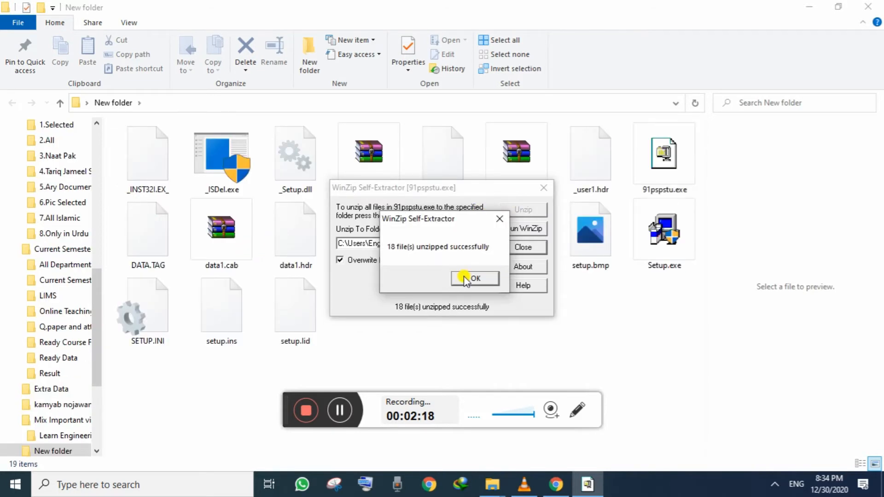
{"action": "left_click", "coordinate": [465, 277]}
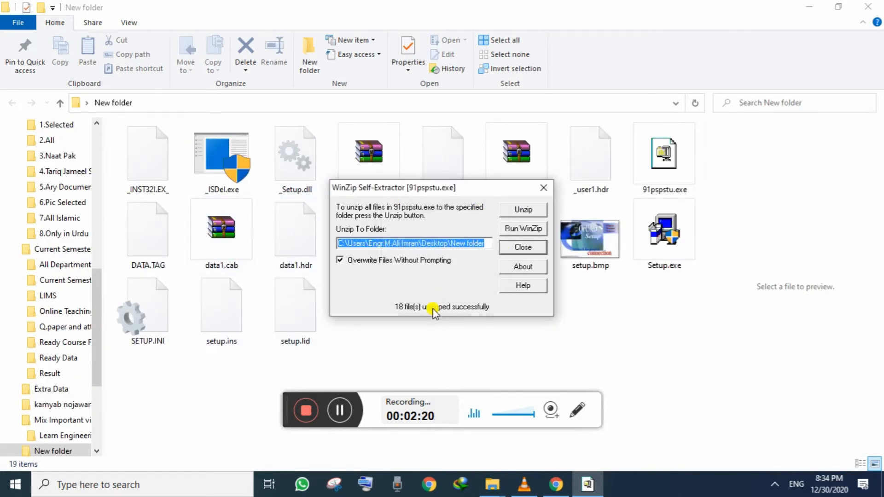
{"action": "left_click", "coordinate": [522, 248]}
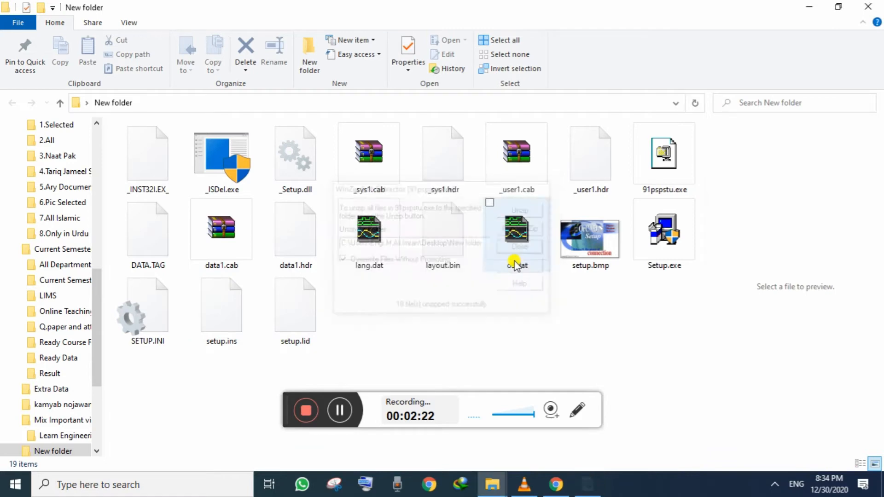
{"action": "left_click", "coordinate": [344, 409]}
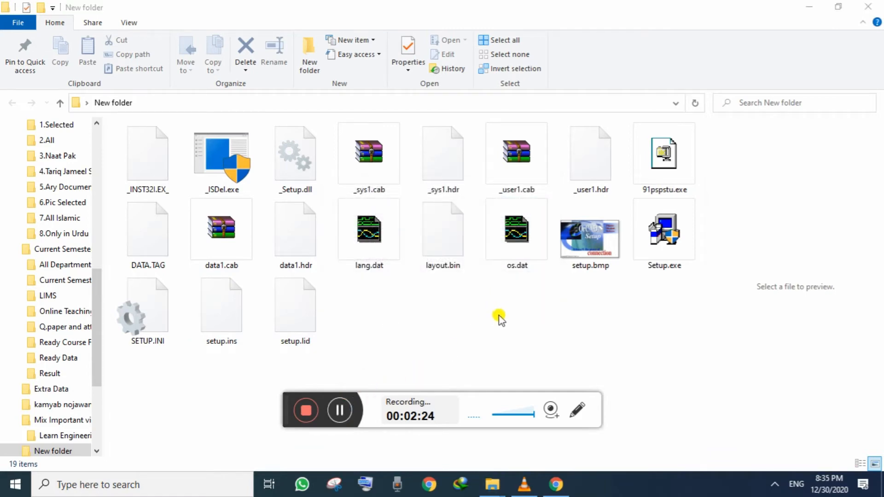
- Move 91pspstu.exe out of New folder onto the desktop
{"action": "left_click", "coordinate": [673, 170]}
{"action": "right_click", "coordinate": [673, 170]}
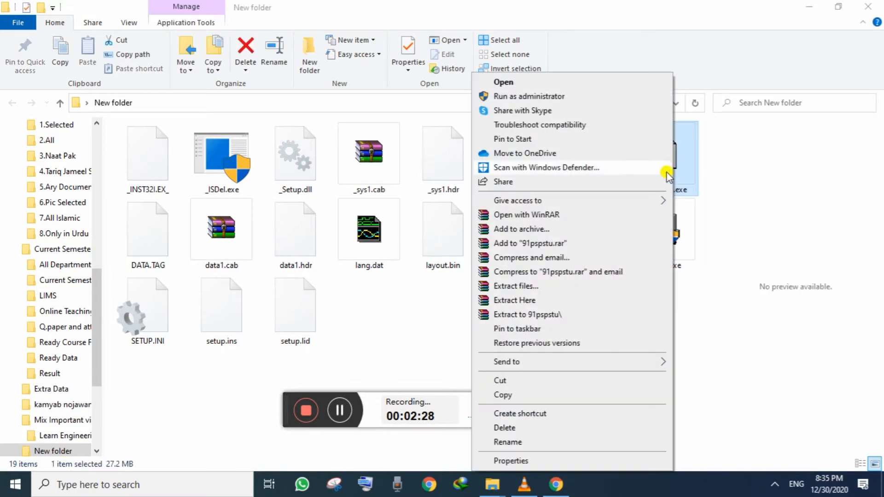
{"action": "left_click", "coordinate": [519, 380]}
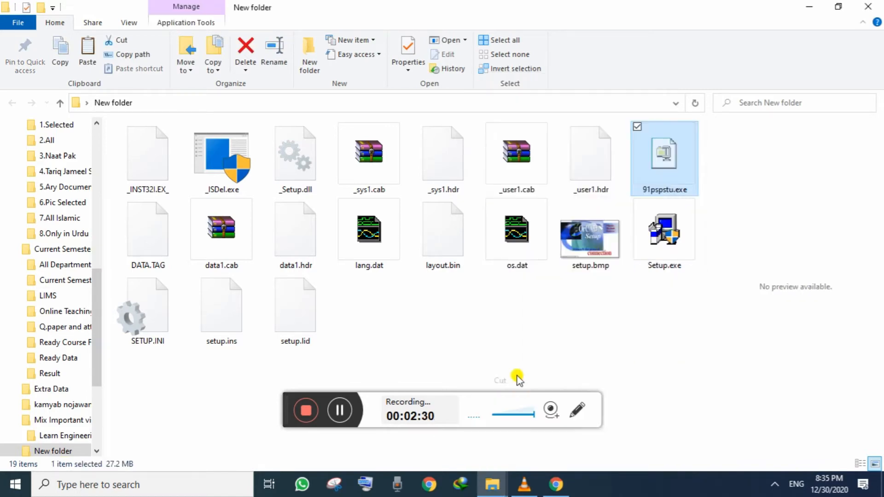
{"action": "left_click", "coordinate": [61, 104]}
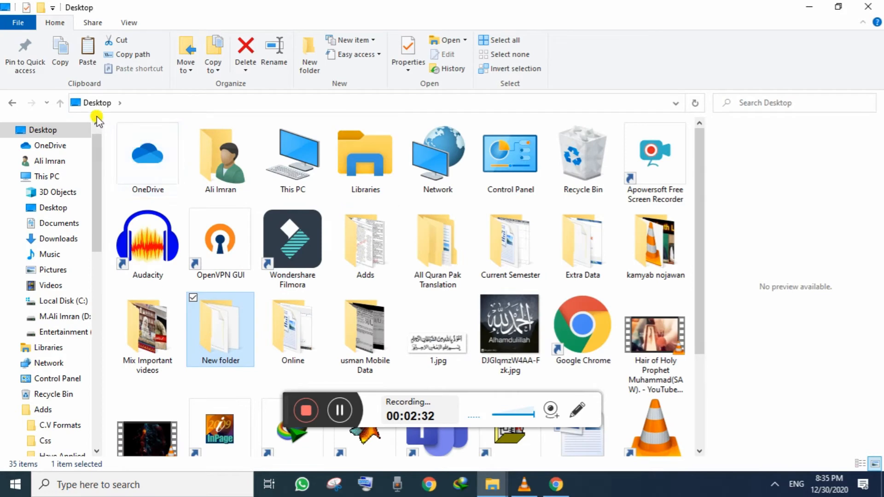
{"action": "left_click", "coordinate": [811, 7]}
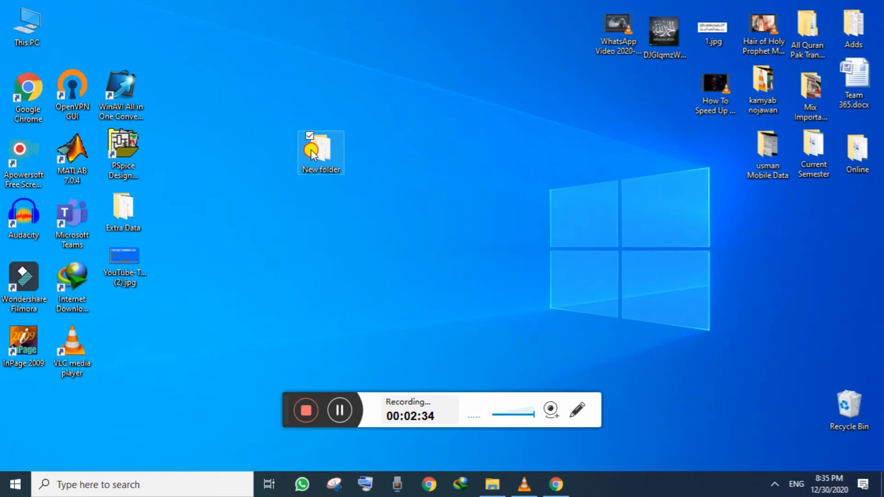
{"action": "double_click", "coordinate": [313, 155]}
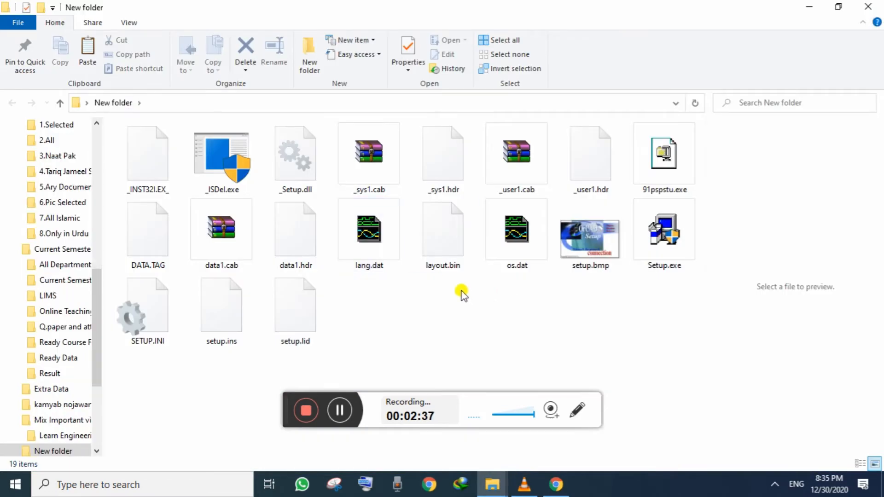
{"action": "left_click", "coordinate": [809, 6]}
{"action": "right_click", "coordinate": [357, 198]}
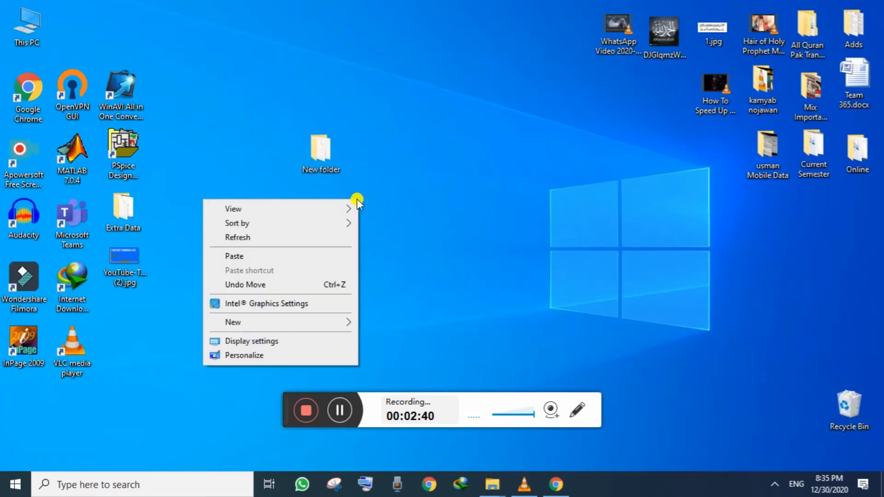
{"action": "left_click", "coordinate": [300, 258]}
{"action": "left_click", "coordinate": [399, 218]}
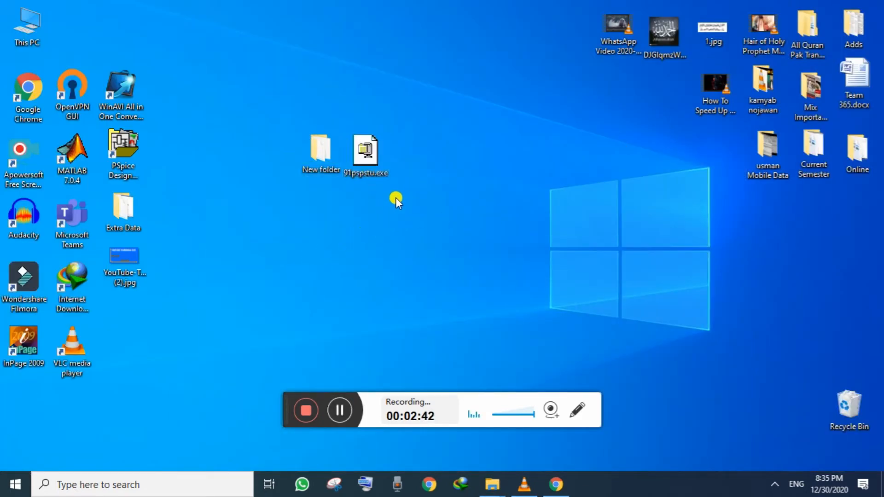
- Run Setup.exe from New folder, accept the antivirus warning and confirm having administrative privileges
{"action": "double_click", "coordinate": [320, 152]}
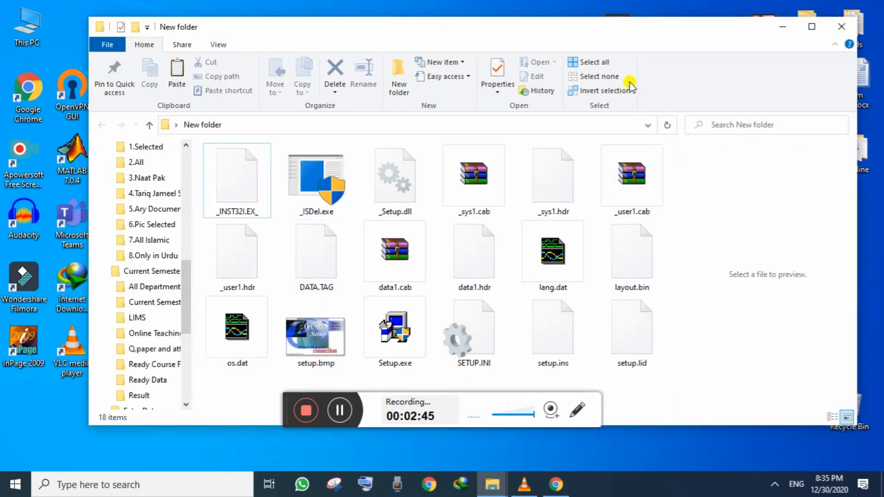
{"action": "double_click", "coordinate": [643, 31]}
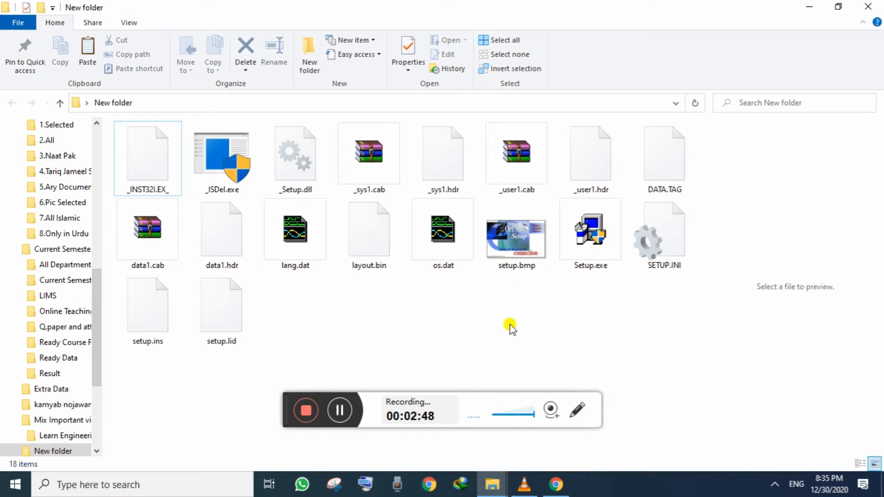
{"action": "double_click", "coordinate": [597, 246]}
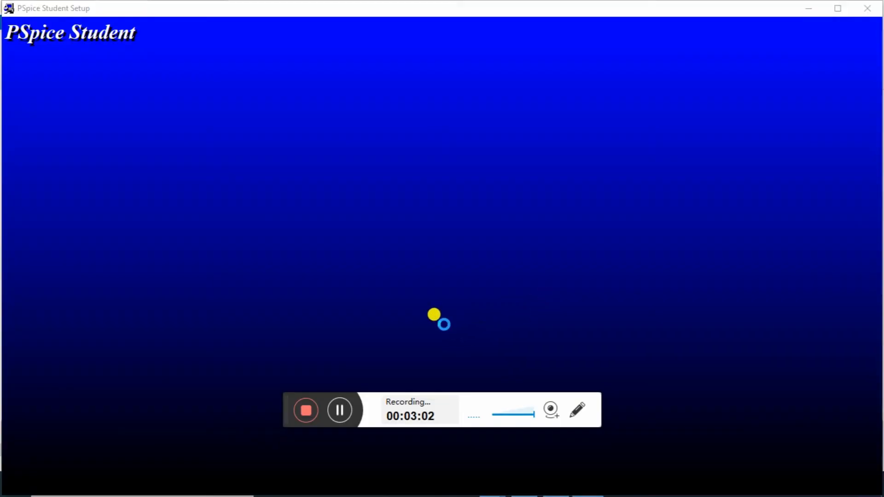
{"action": "left_click", "coordinate": [340, 410]}
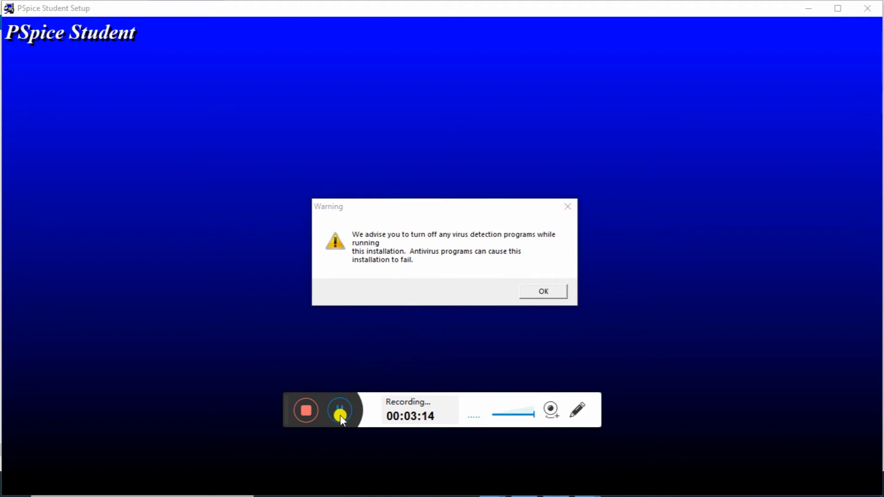
{"action": "left_click", "coordinate": [542, 290]}
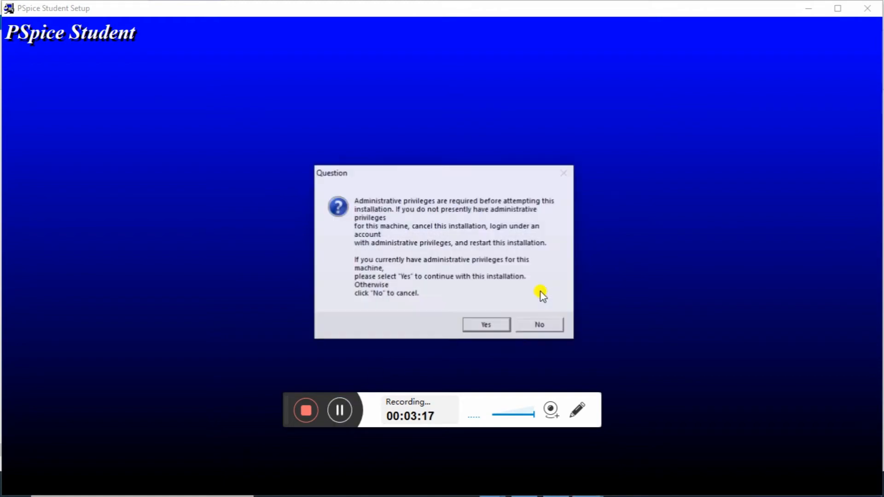
{"action": "left_click", "coordinate": [497, 328]}
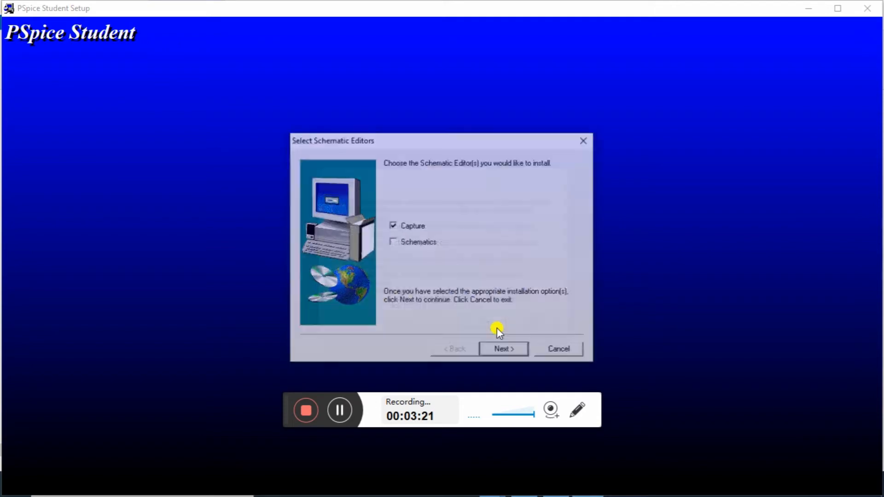
- Select both the Capture and Schematics editors for installation and accept C:\Program Files\OrCAD_Demo as the destination folder
{"action": "left_click", "coordinate": [394, 243]}
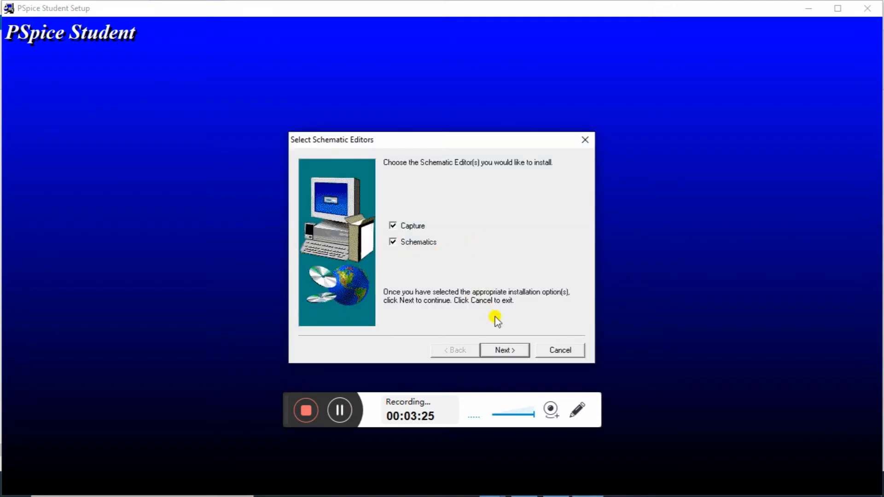
{"action": "left_click", "coordinate": [510, 351]}
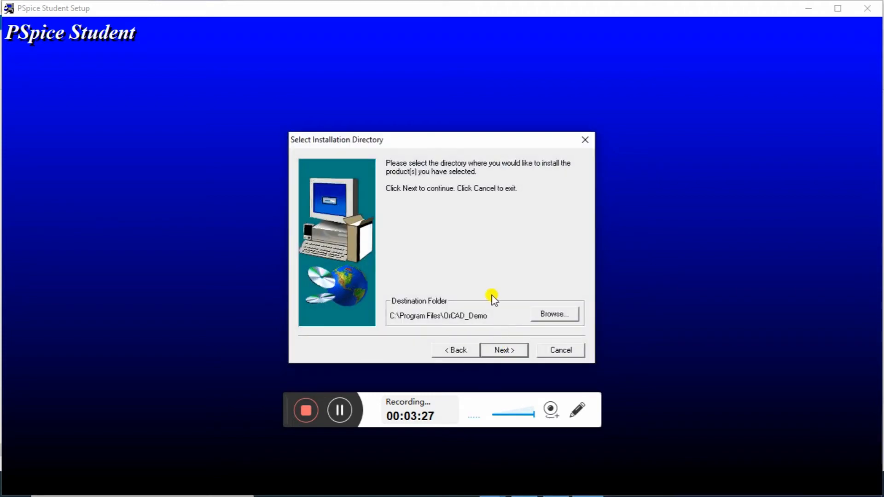
{"action": "left_click", "coordinate": [505, 351]}
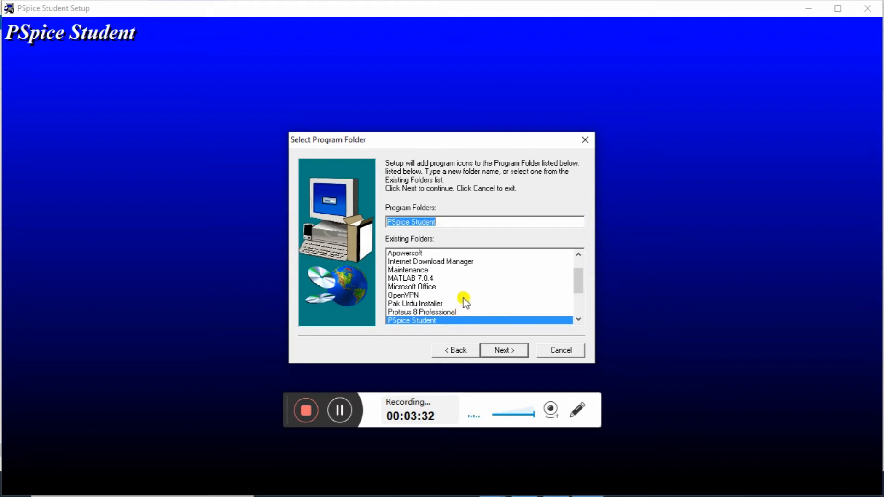
- Select Accessibility from the existing program folders and continue to the installation summary
{"action": "scroll", "coordinate": [466, 301], "scroll_direction": "up", "scroll_amount": 1}
{"action": "scroll", "coordinate": [466, 303], "scroll_direction": "down", "scroll_amount": 1}
{"action": "scroll", "coordinate": [464, 305], "scroll_direction": "up", "scroll_amount": 1}
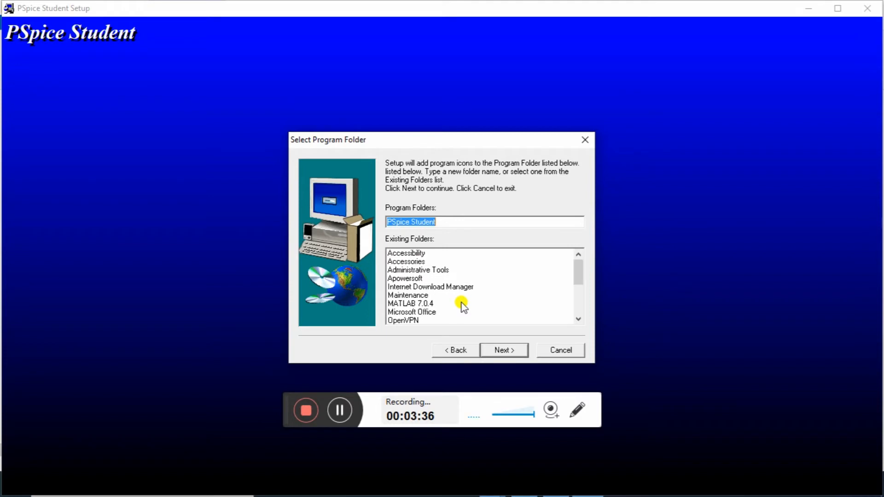
{"action": "left_click", "coordinate": [418, 253]}
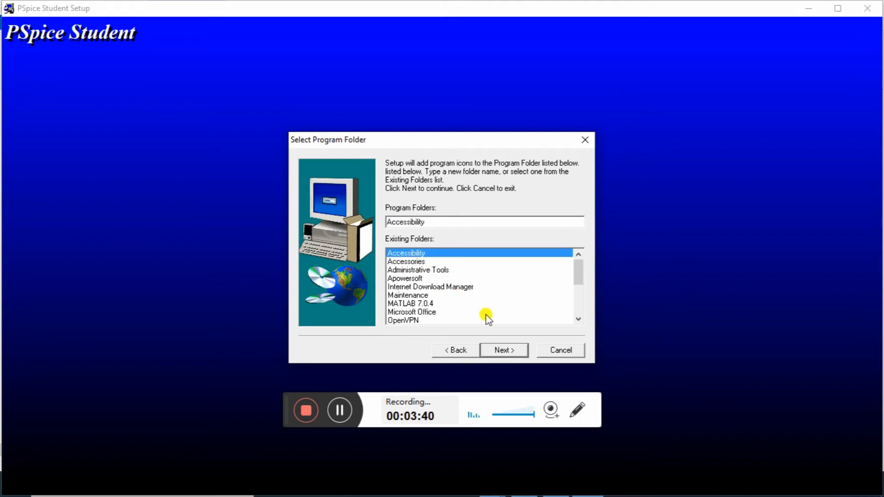
{"action": "left_click", "coordinate": [500, 351]}
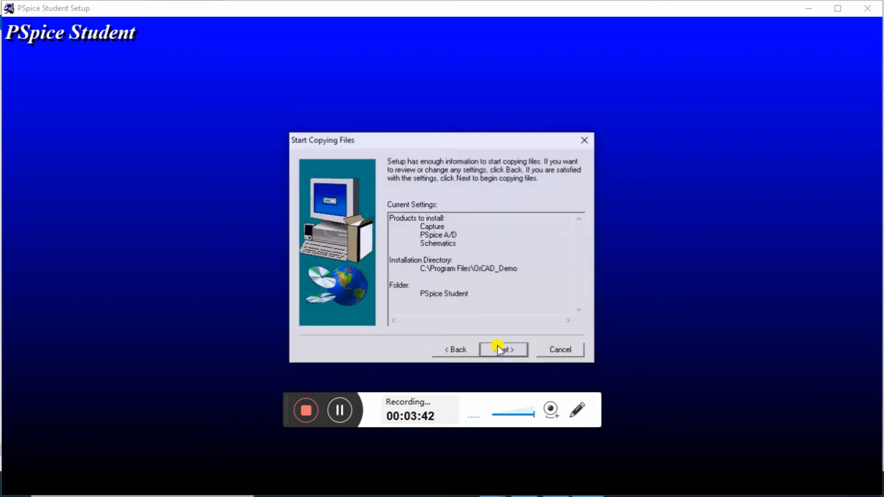
- Start copying the files, acknowledge the file extension notice and finish the setup with View the Release Notes enabled
{"action": "left_click", "coordinate": [501, 351]}
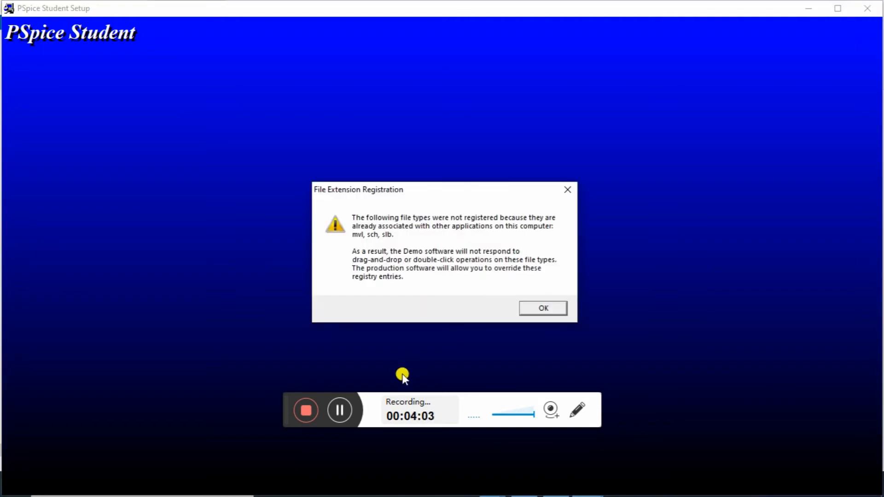
{"action": "left_click", "coordinate": [538, 308]}
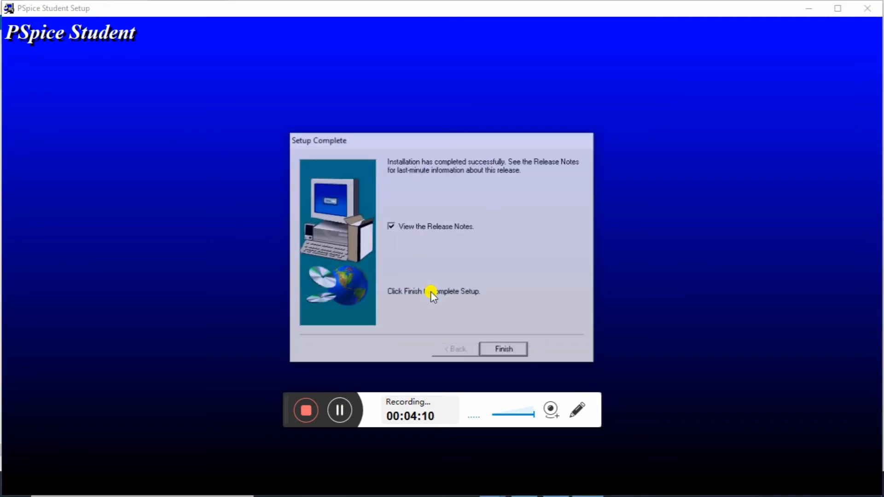
{"action": "left_click", "coordinate": [512, 352]}
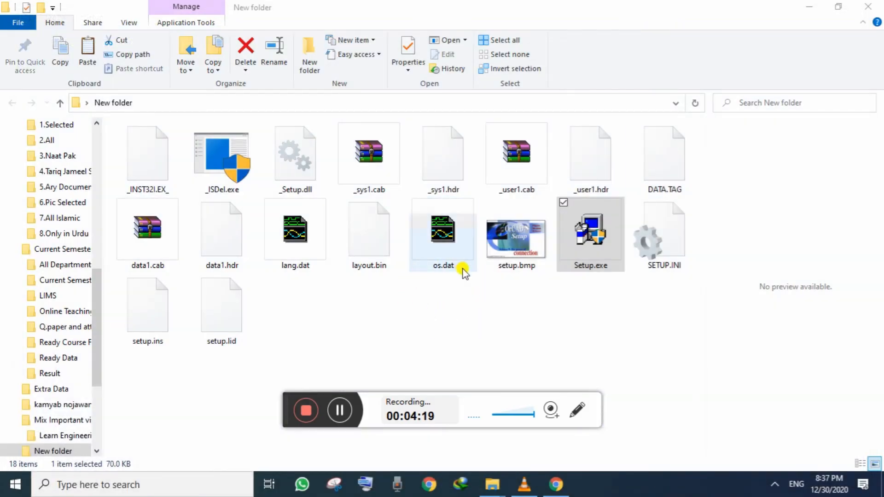
- Minimize the New folder window and refresh the desktop
{"action": "left_click", "coordinate": [809, 6]}
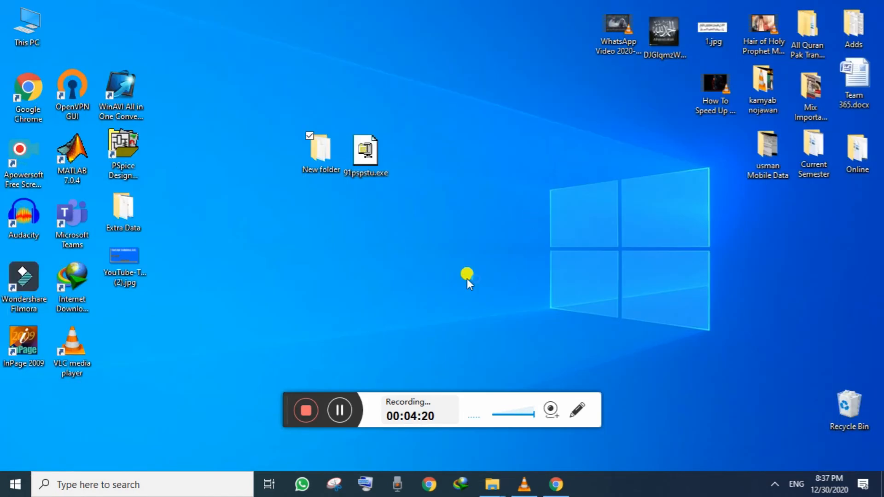
{"action": "right_click", "coordinate": [420, 245]}
{"action": "left_click", "coordinate": [346, 284]}
{"action": "right_click", "coordinate": [467, 217]}
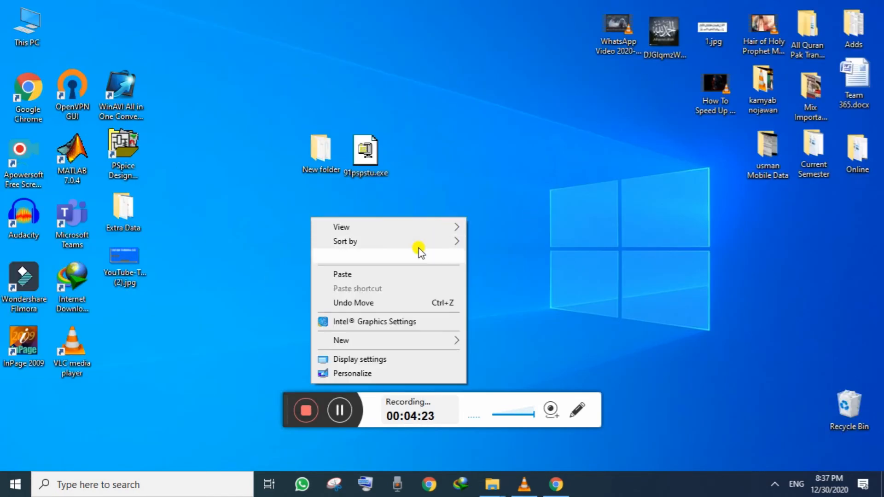
{"action": "left_click", "coordinate": [418, 254]}
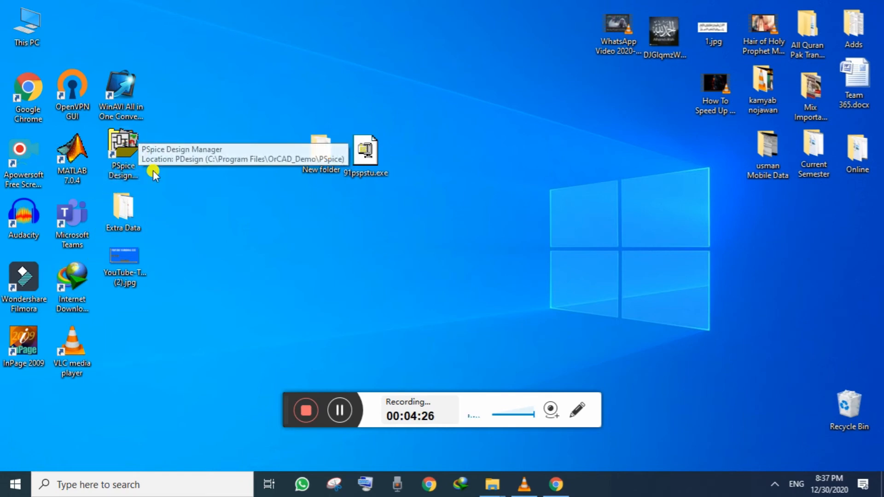
- Close the PSpice release notes and run PSpice Design Manager as administrator in a maximized window
{"action": "double_click", "coordinate": [139, 180]}
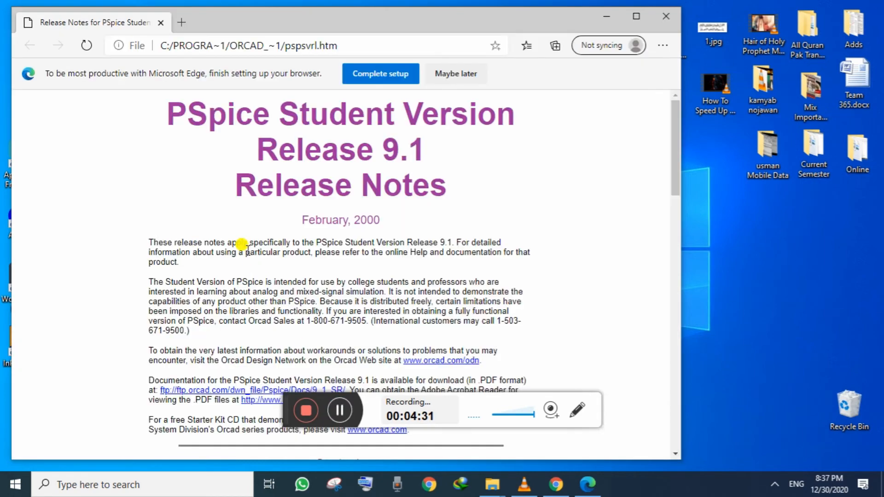
{"action": "left_click", "coordinate": [655, 18]}
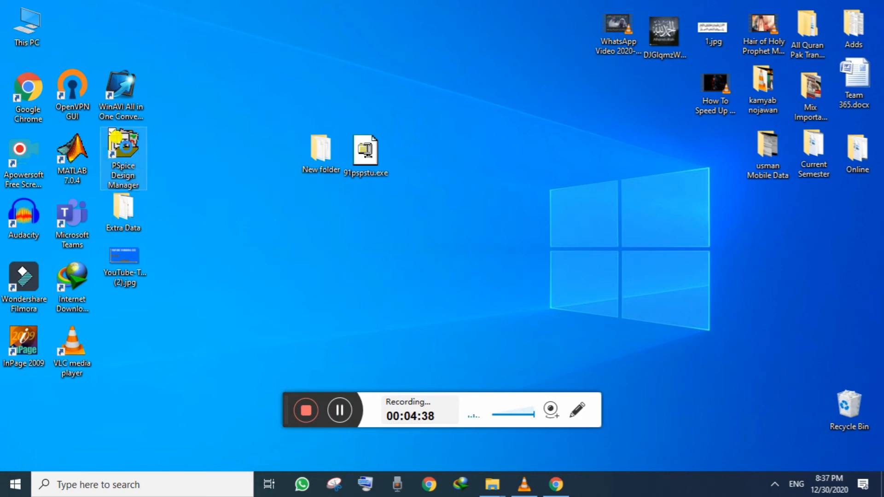
{"action": "right_click", "coordinate": [127, 152]}
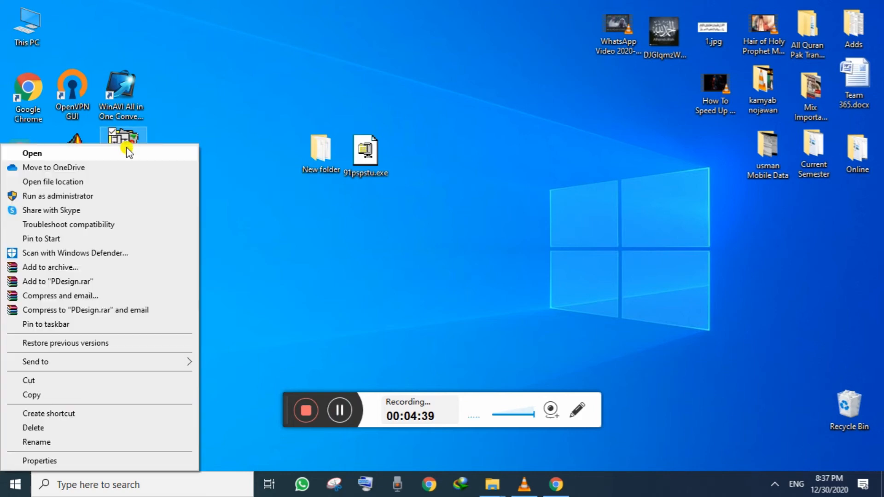
{"action": "left_click", "coordinate": [97, 196]}
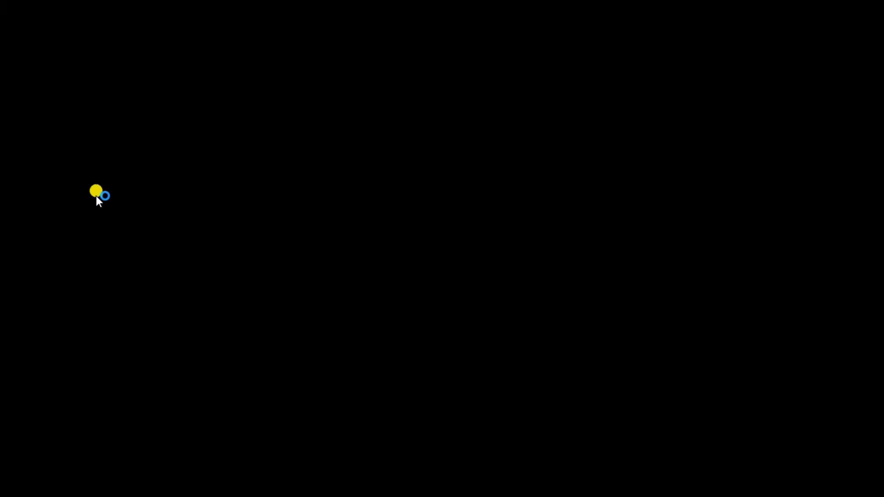
{"action": "left_click", "coordinate": [357, 338]}
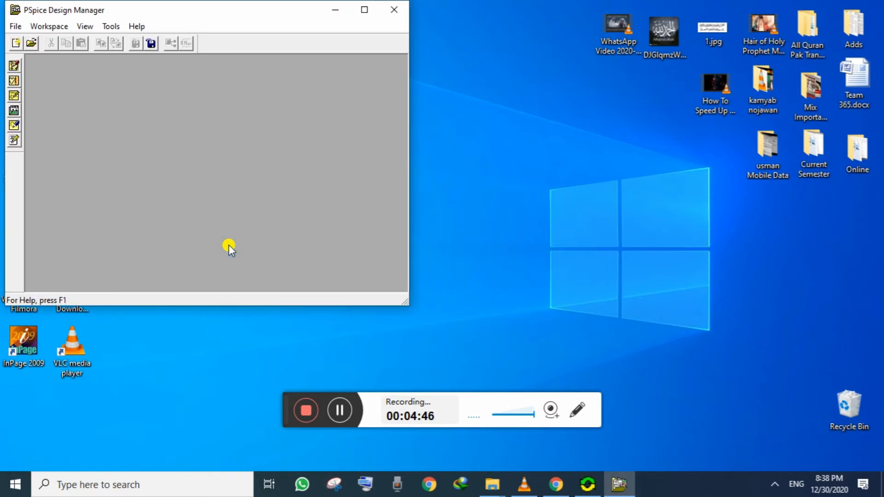
{"action": "left_click", "coordinate": [363, 10]}
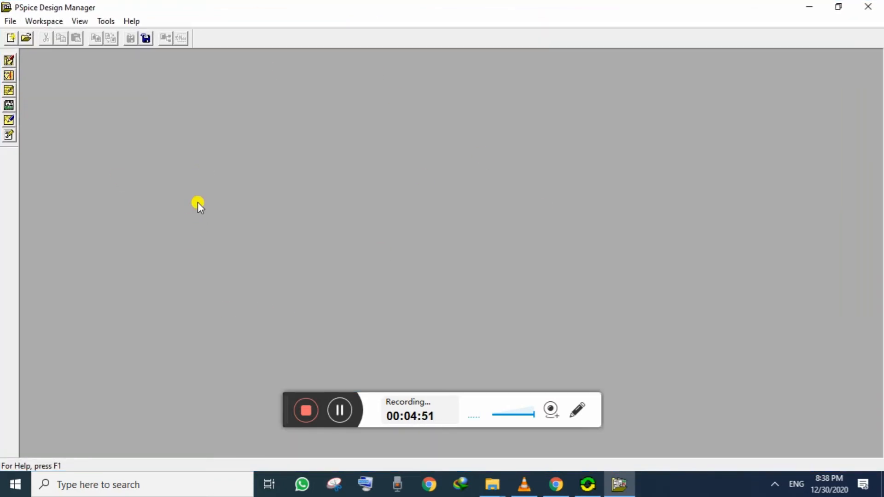
- Close PSpice Design Manager, test launching it directly from its desktop shortcut, and close it again
{"action": "left_click", "coordinate": [868, 7]}
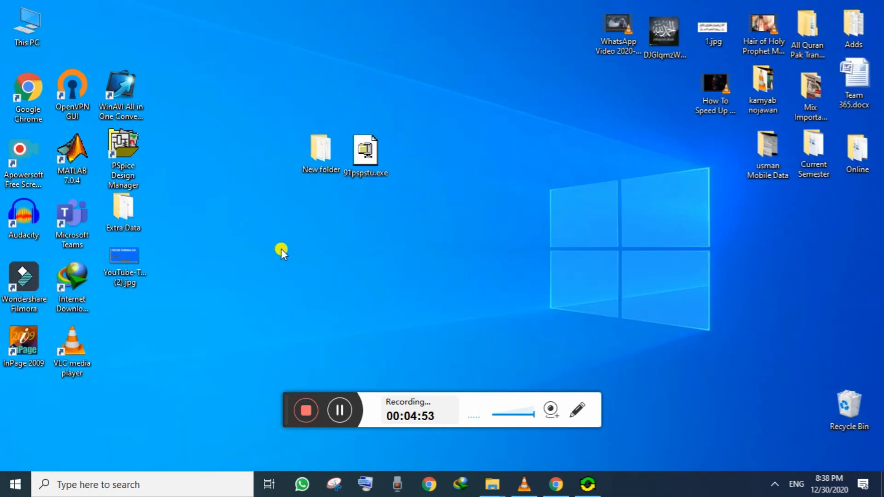
{"action": "double_click", "coordinate": [131, 153]}
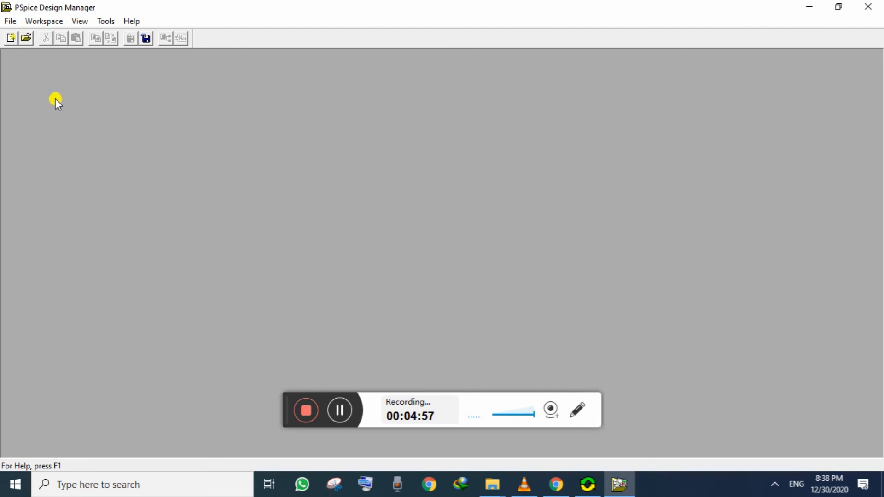
{"action": "left_click", "coordinate": [877, 4]}
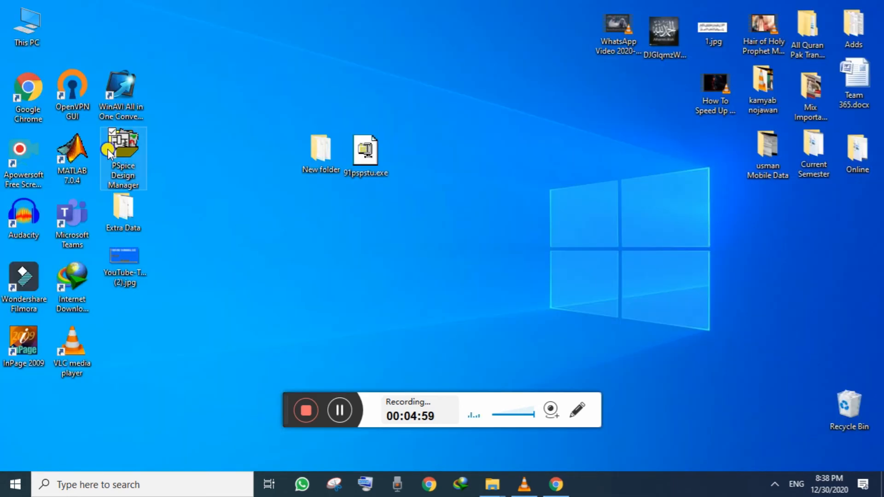
- Run PSpice Design Manager as administrator from its desktop shortcut, try starting the schematic editor from it, and minimize the Design Manager window
{"action": "right_click", "coordinate": [97, 139]}
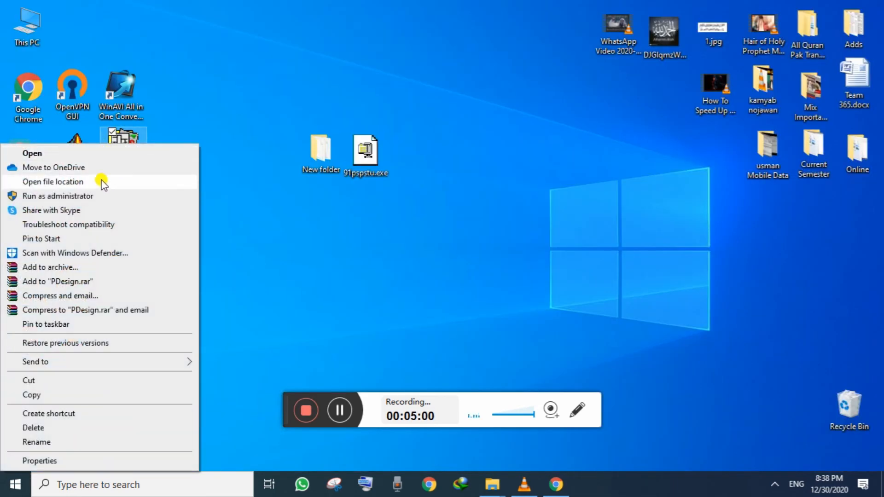
{"action": "left_click", "coordinate": [101, 196]}
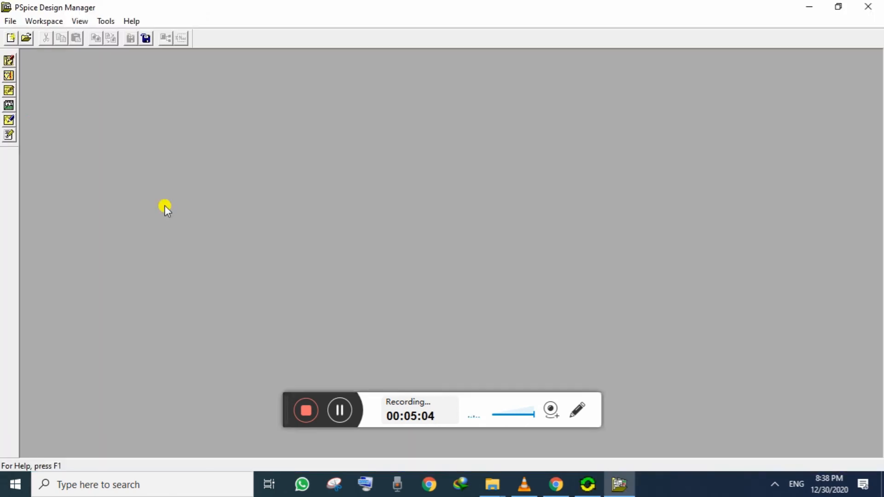
{"action": "left_click", "coordinate": [8, 61]}
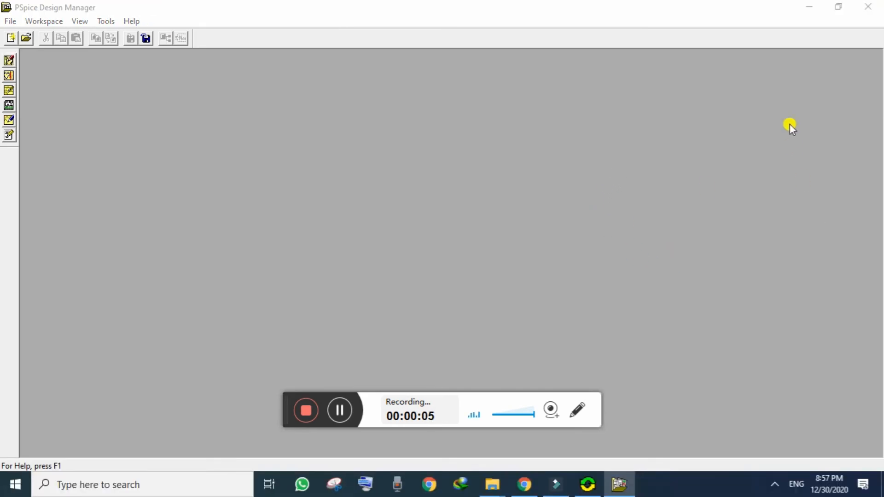
{"action": "left_click", "coordinate": [811, 8]}
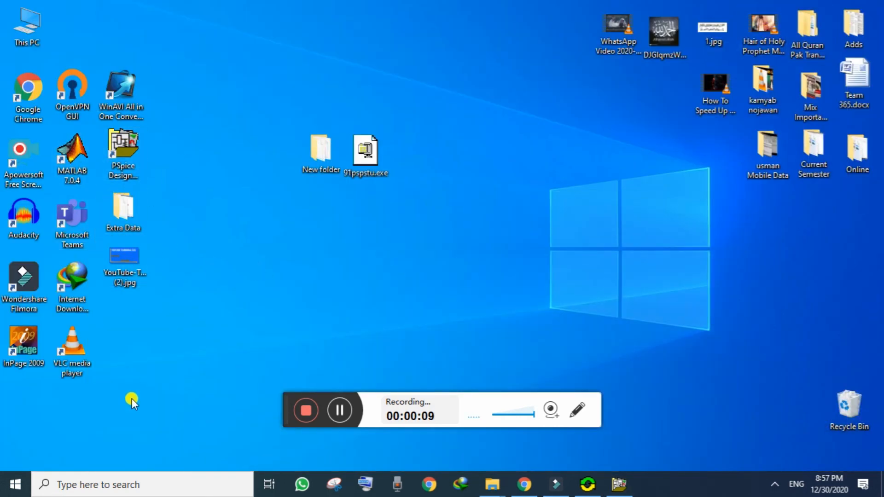
- Search Windows for pspice and open the file location of the PSpice Design Manager app
{"action": "left_click", "coordinate": [119, 486]}
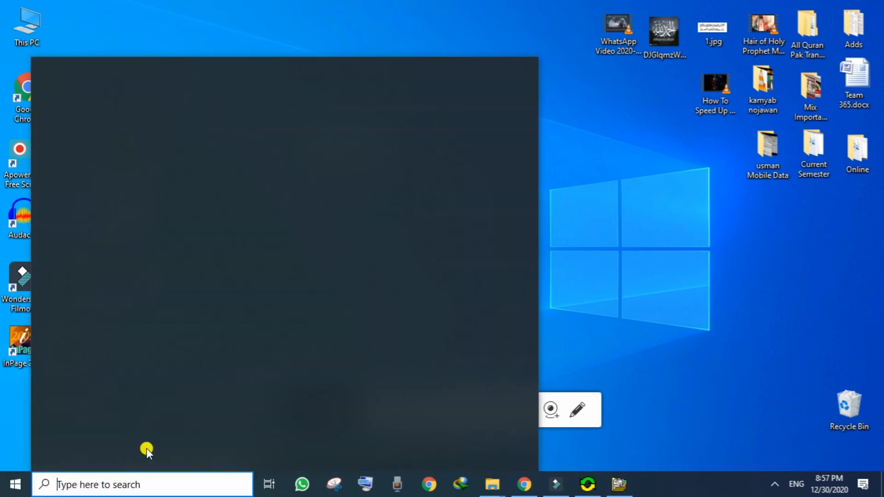
{"action": "type", "text": "p"}
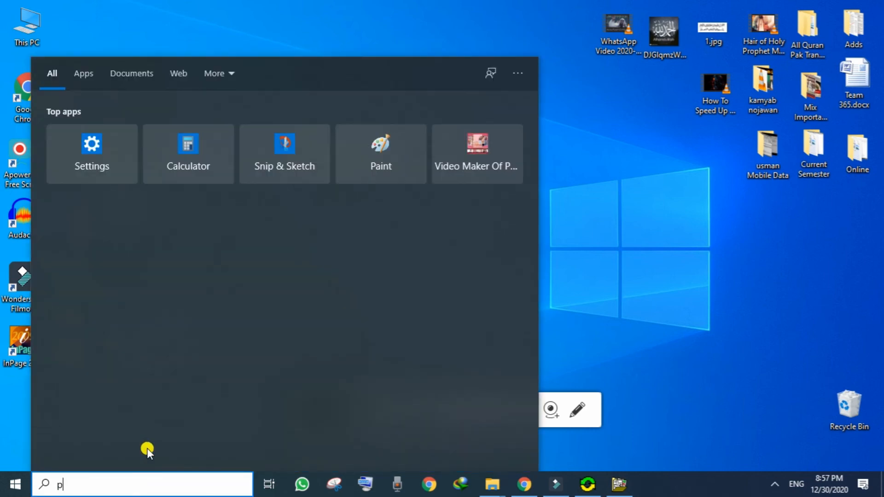
{"action": "type", "text": "spice"}
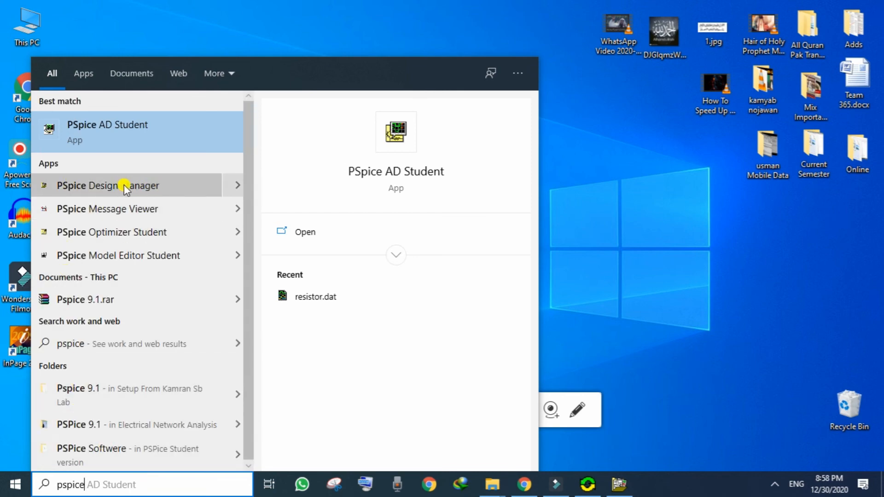
{"action": "left_click", "coordinate": [137, 183]}
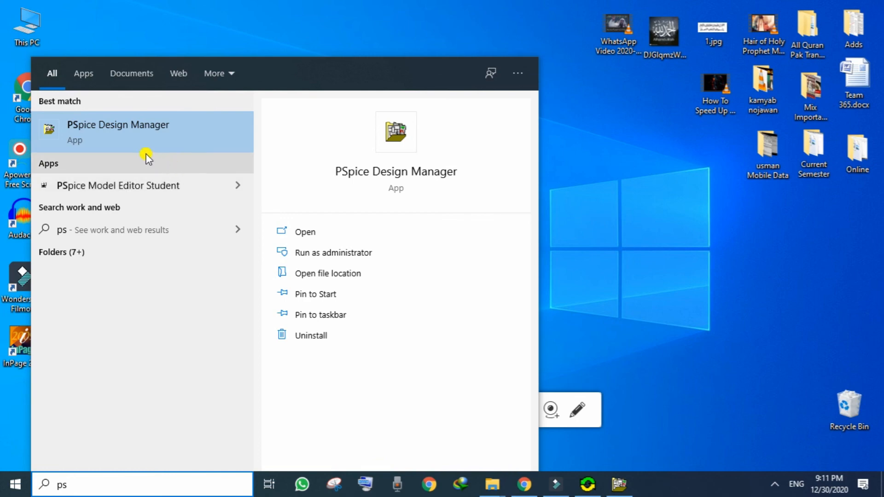
{"action": "right_click", "coordinate": [134, 129]}
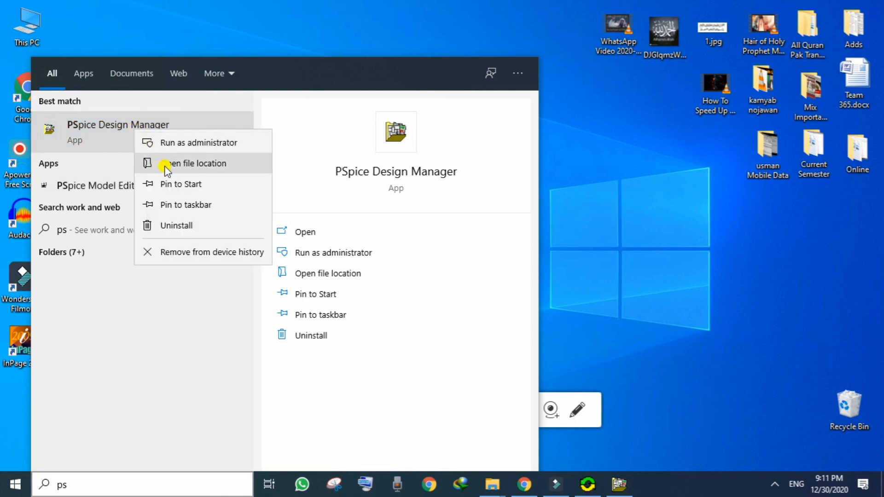
{"action": "left_click", "coordinate": [184, 164]}
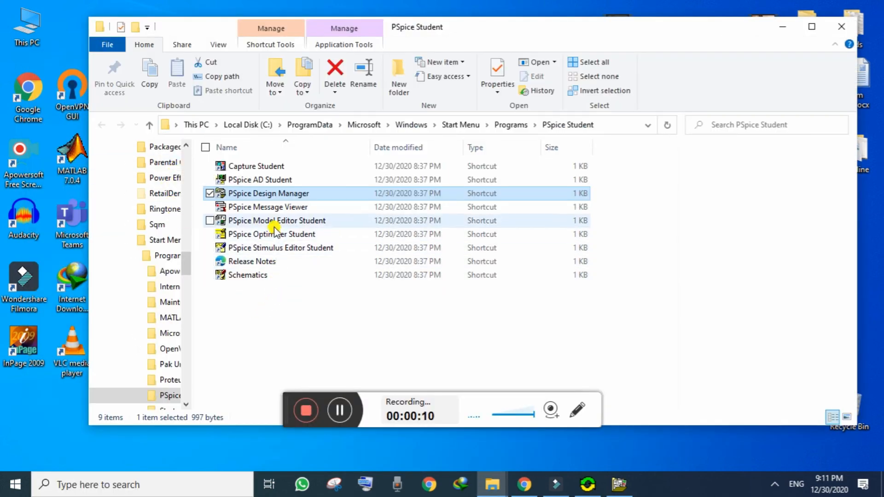
- Look up the Desktop (create shortcut) option for PSpice Design Manager, and minimize the PSpice Student folder window
{"action": "right_click", "coordinate": [277, 196]}
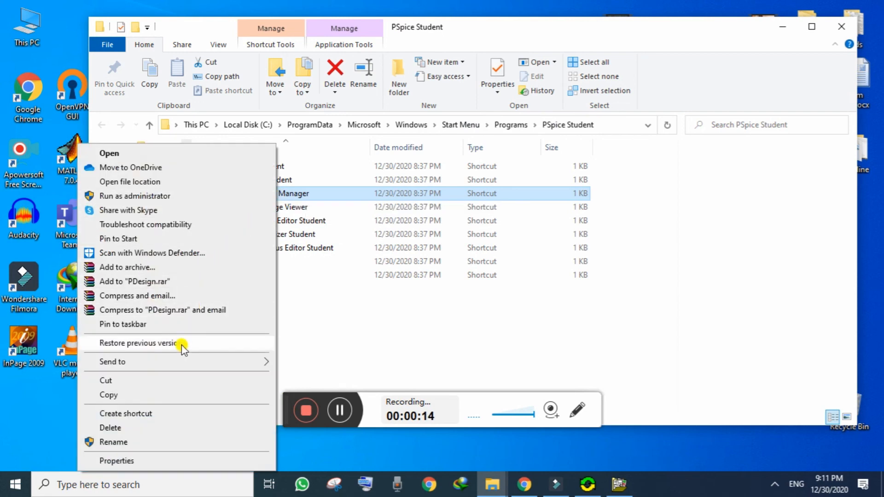
{"action": "mouse_move", "coordinate": [178, 362]}
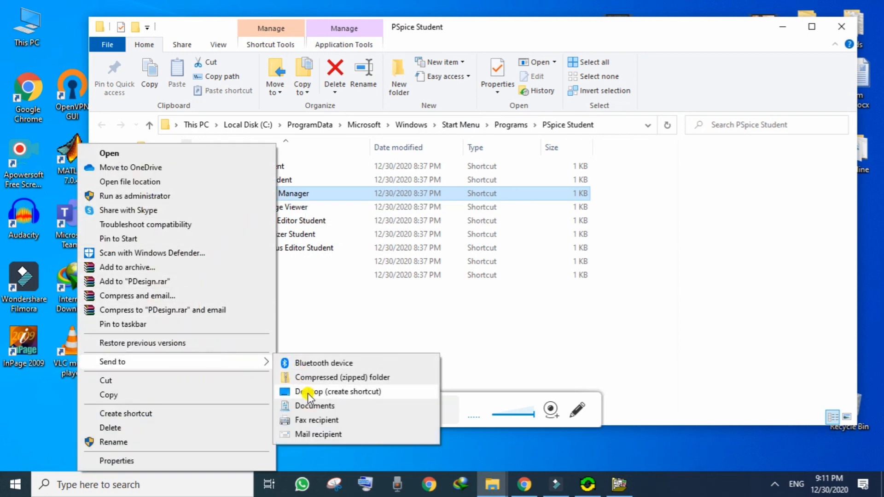
{"action": "left_click", "coordinate": [776, 28]}
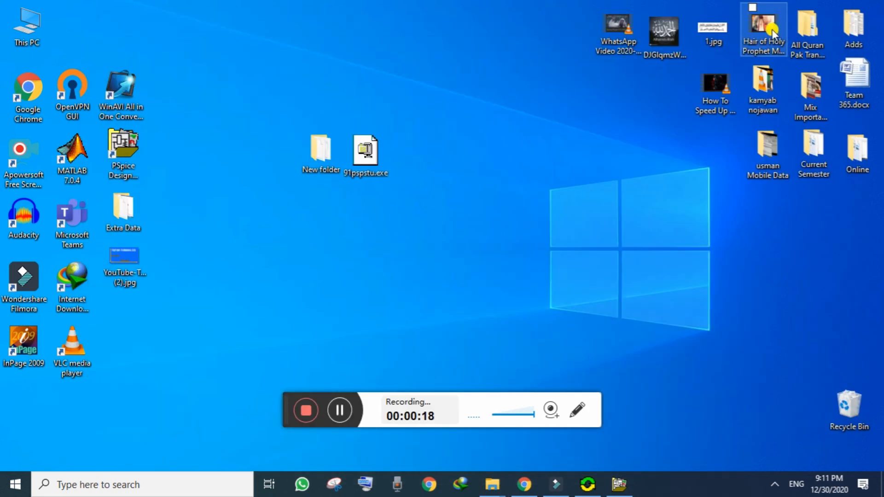